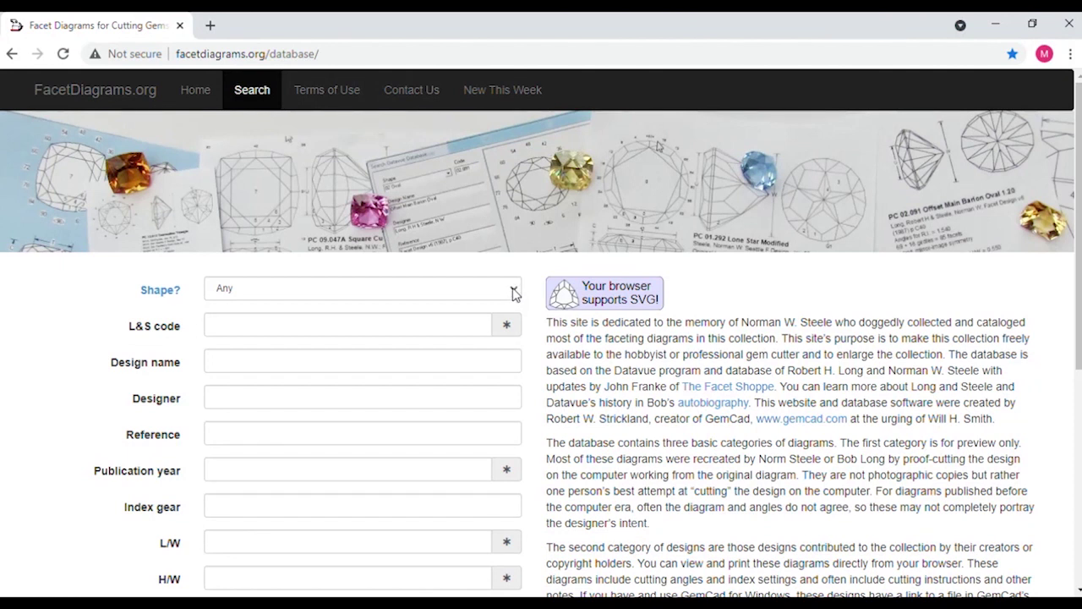
- Search the diagram database for 05 Pear designs with index gear 96, showing only Open designs
left_click(514, 291)
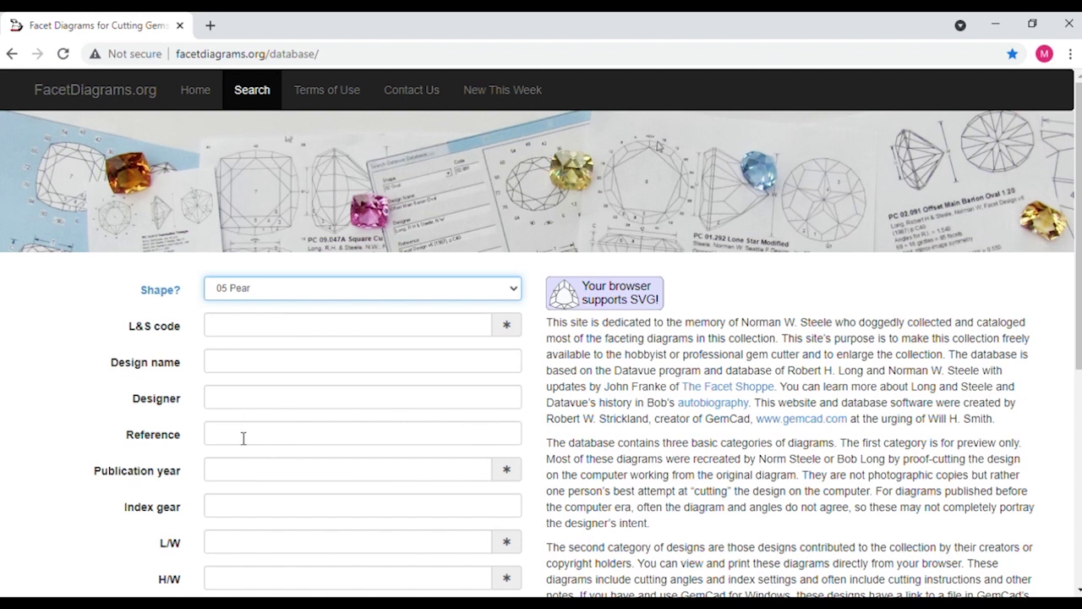
left_click(238, 512)
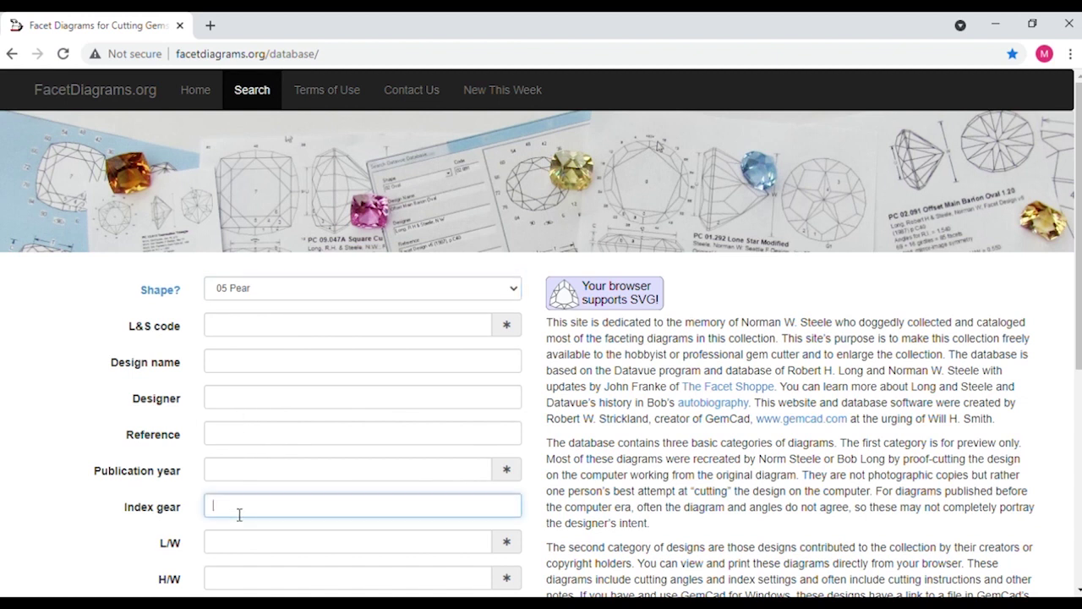
type("96")
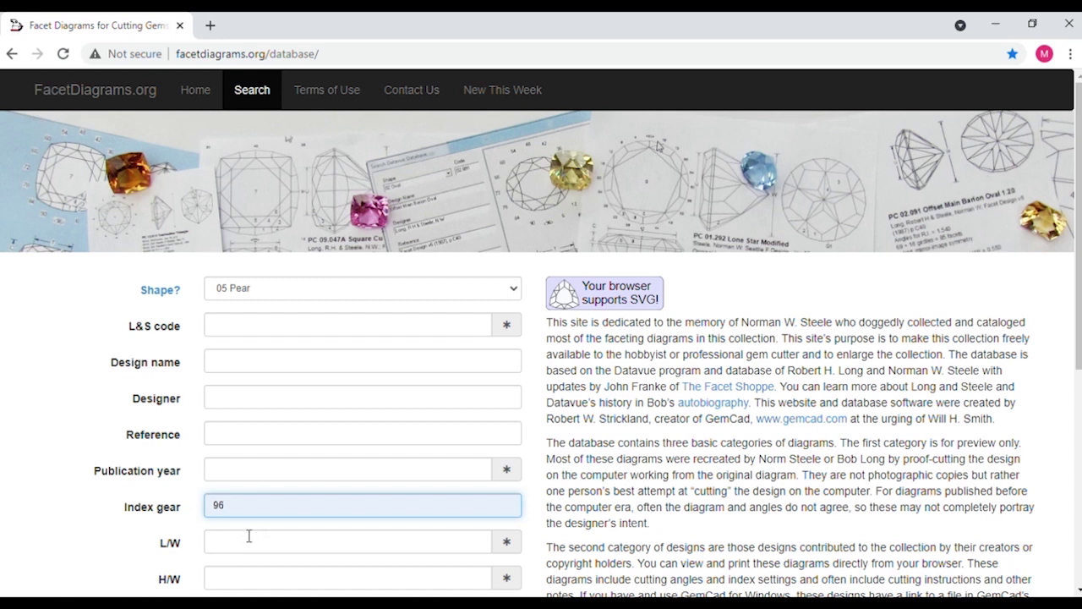
scroll(355, 504, "down", 1)
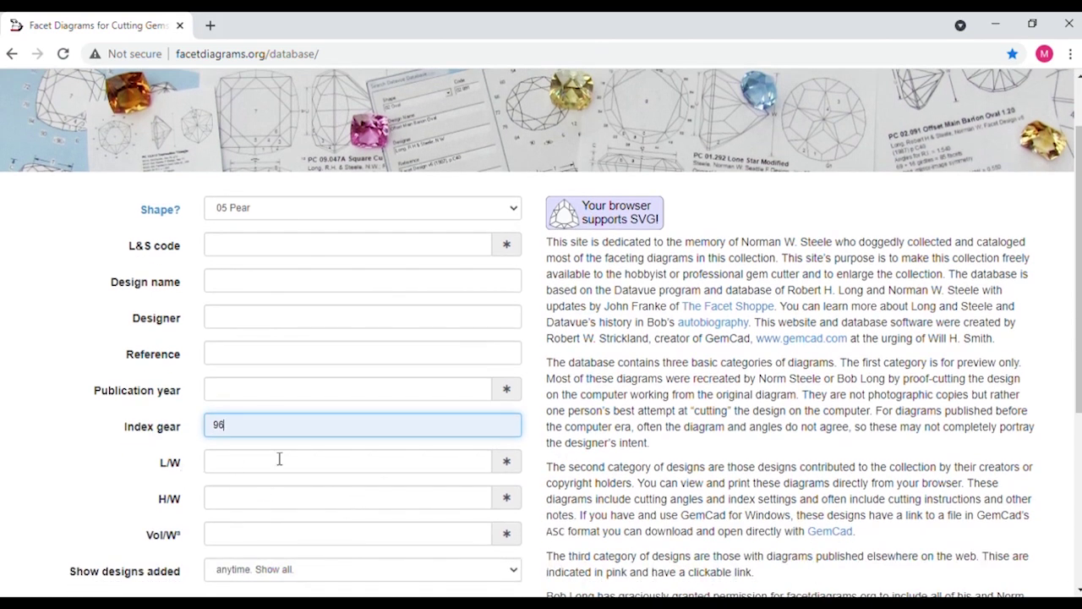
scroll(279, 456, "down", 3)
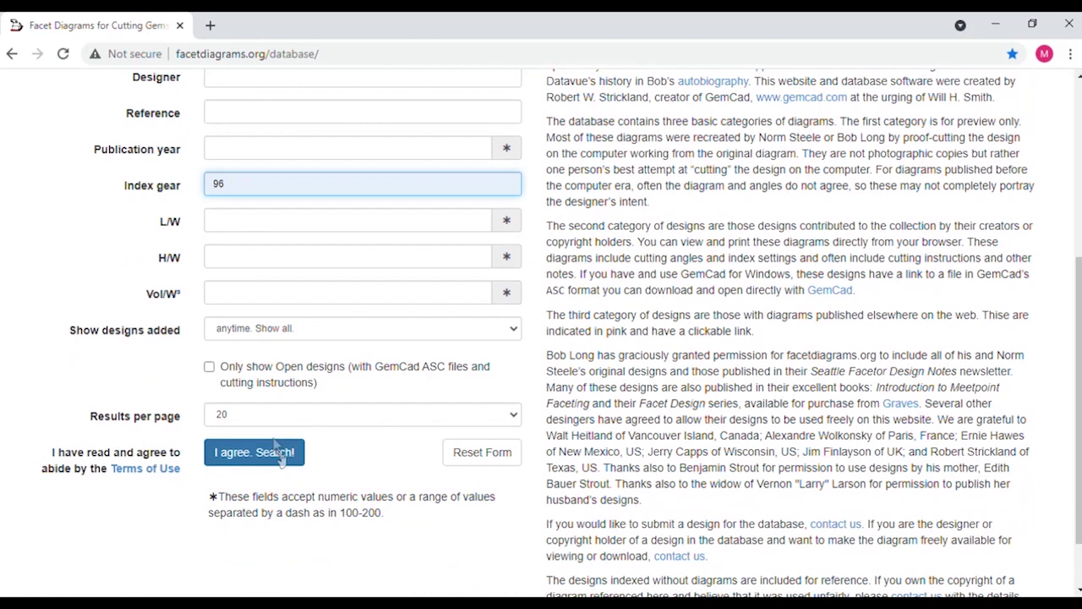
left_click(208, 369)
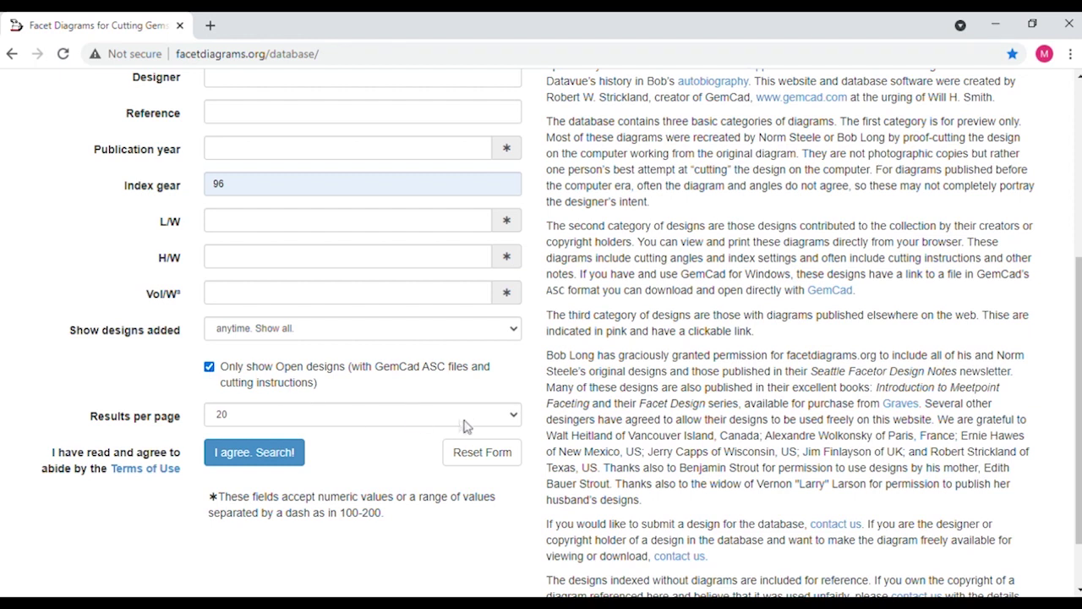
left_click(515, 418)
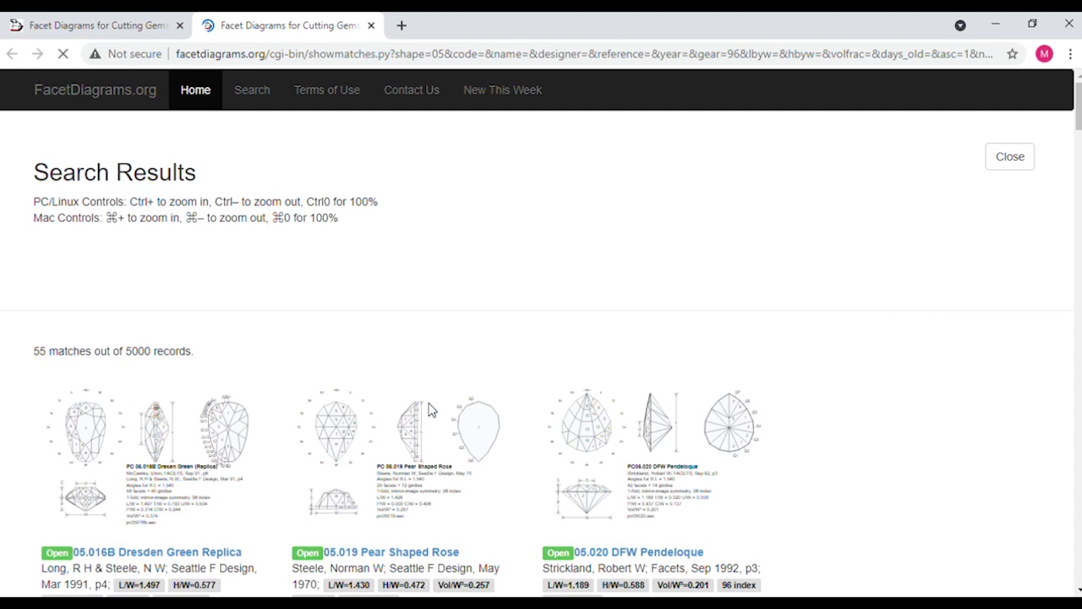
- Open the 05.036 Lazy Pear 2 design from the search results and download its pc05036.asc file
scroll(430, 412, "down", 3)
scroll(429, 410, "down", 1)
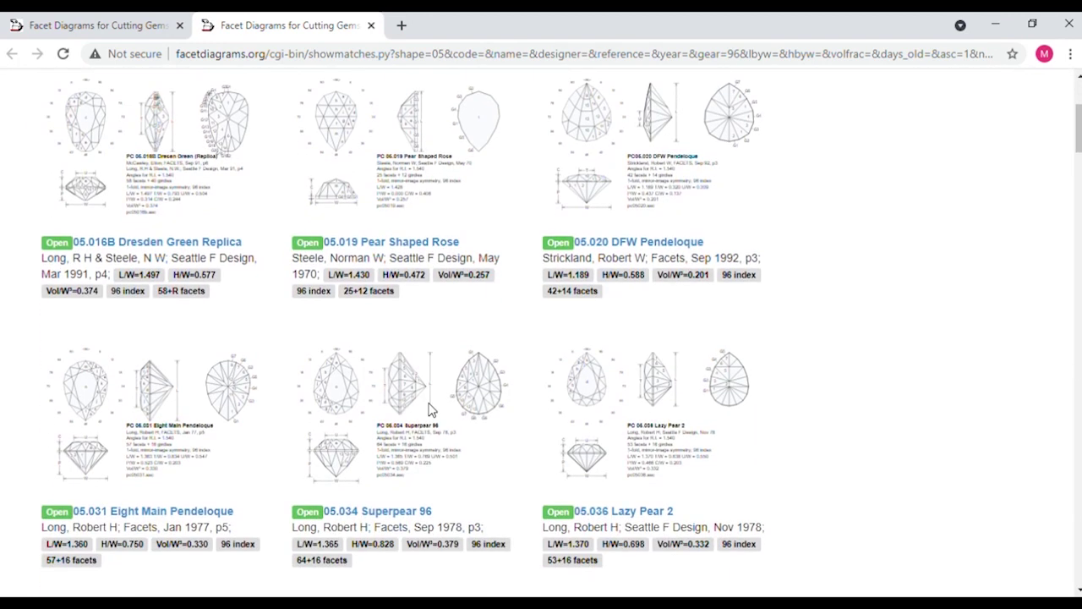
scroll(724, 504, "down", 1)
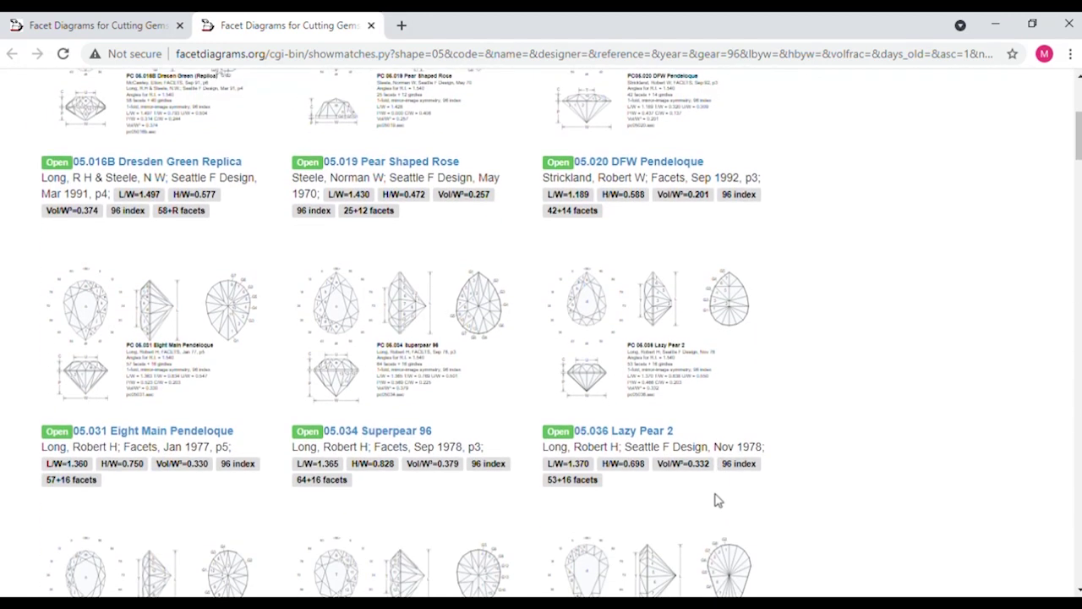
left_click(606, 433)
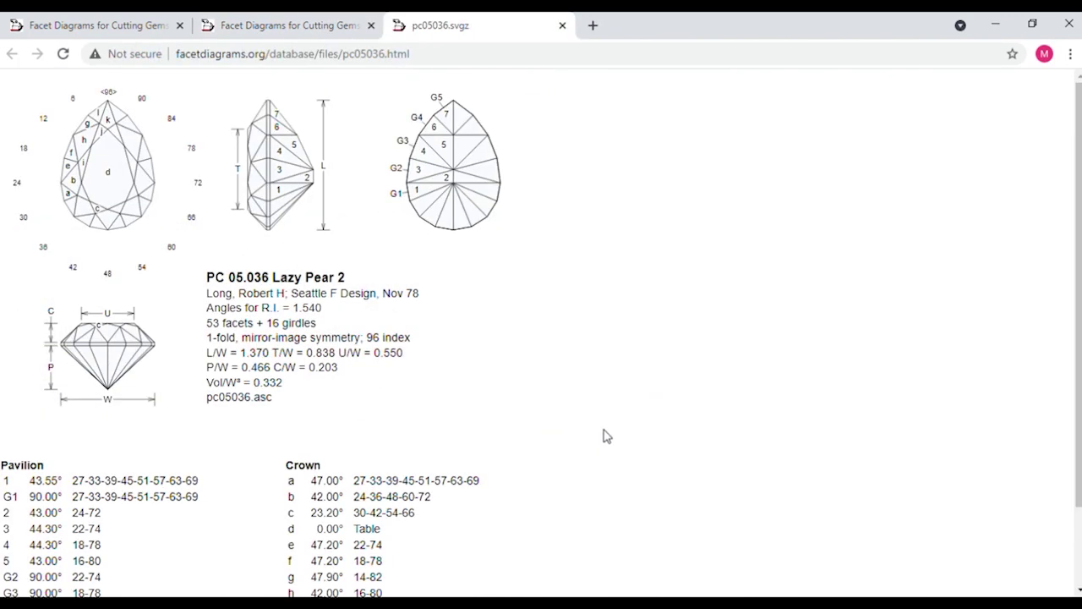
scroll(239, 296, "down", 1)
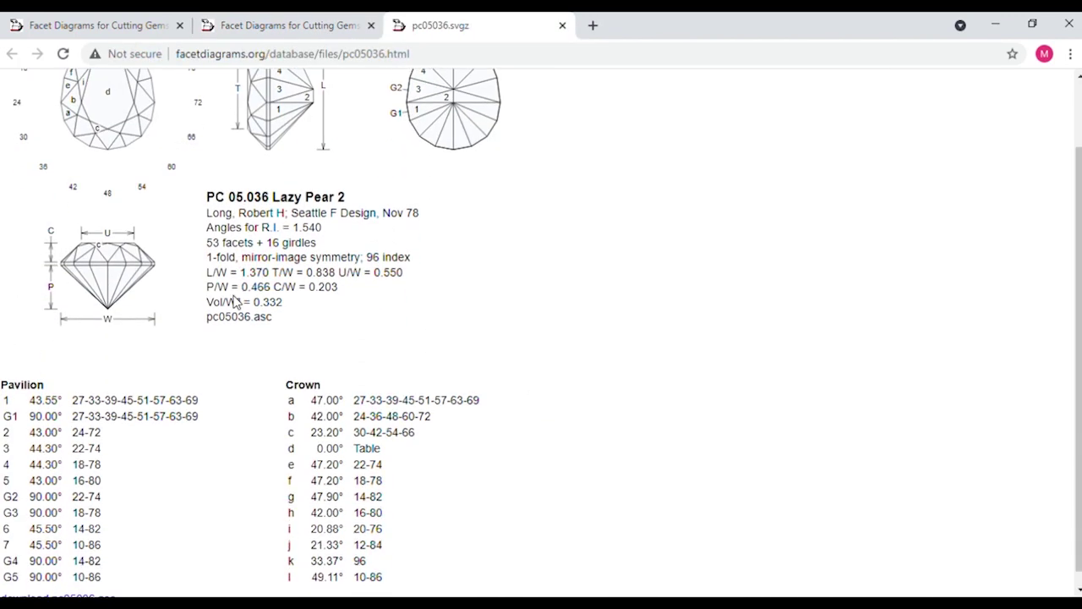
scroll(235, 304, "down", 1)
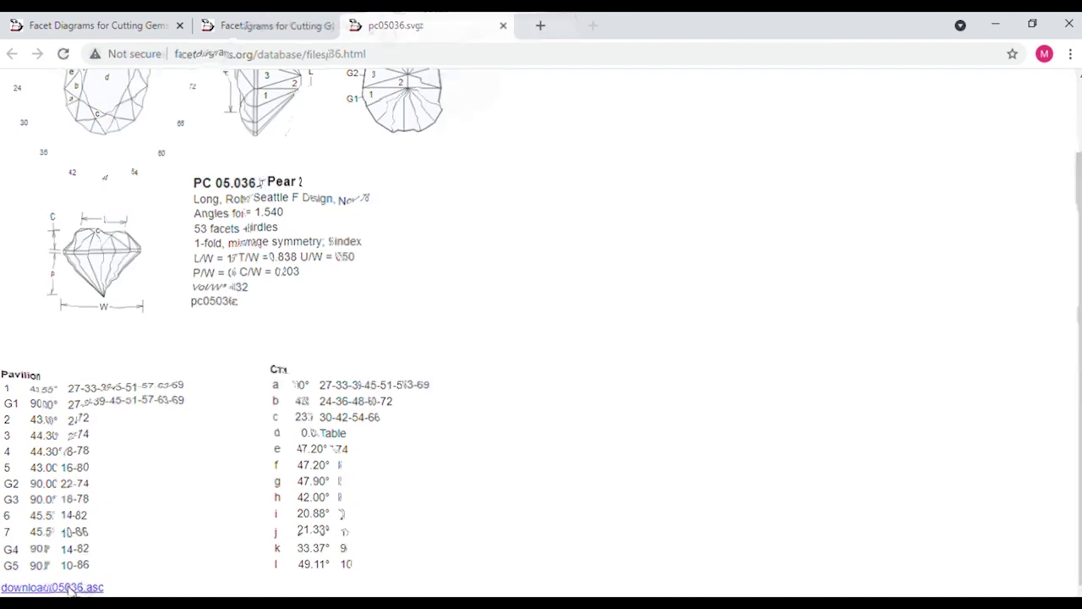
left_click(85, 584)
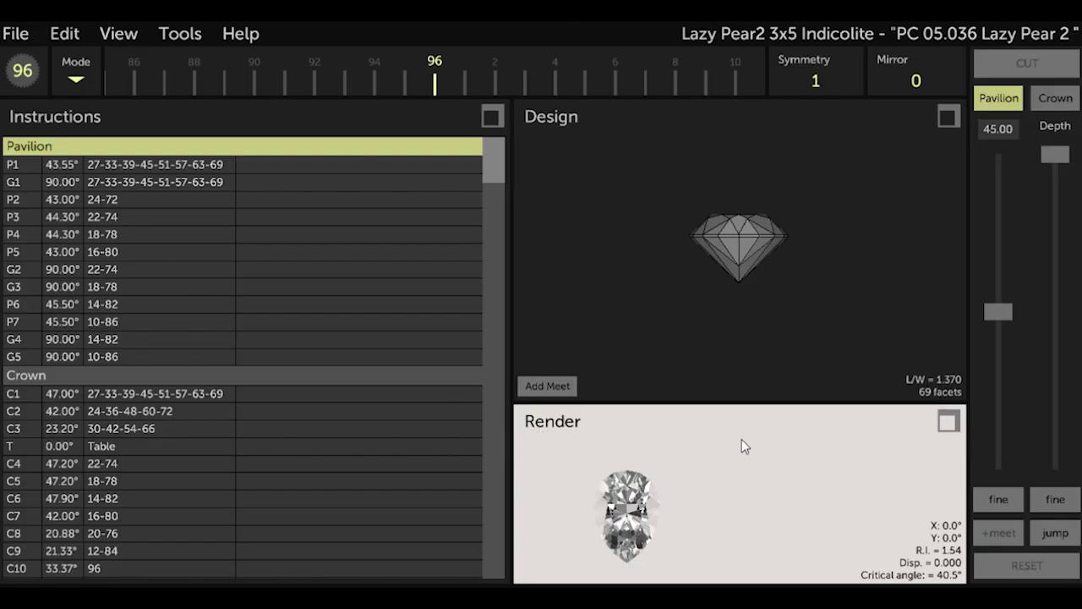
- In the enlarged render view, enable the separate window color and tilt the stone to about -4.7° X and 2.3° Y
left_click(948, 422)
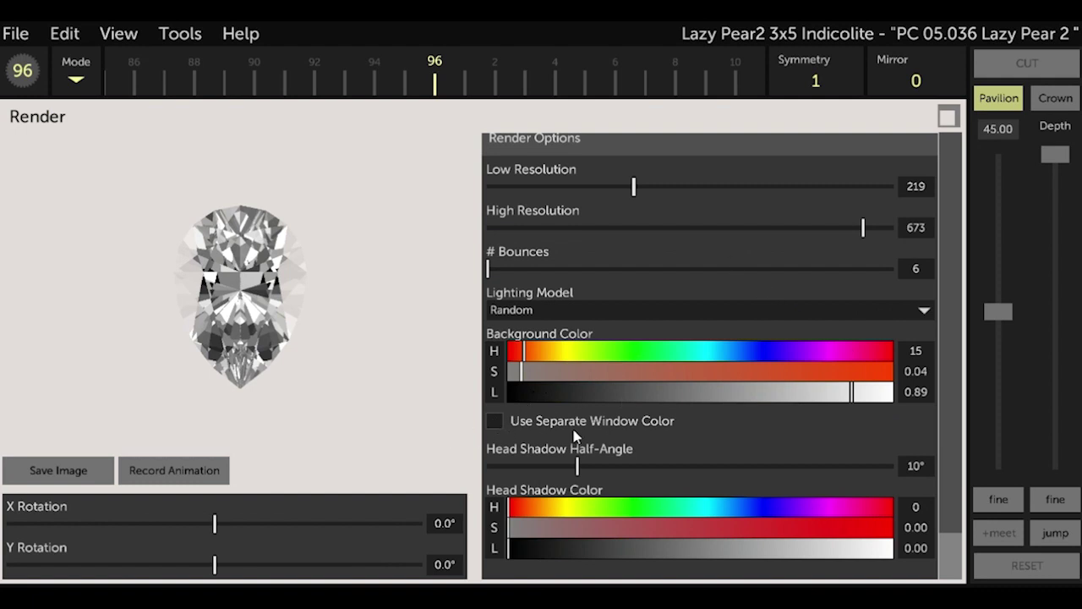
left_click(496, 421)
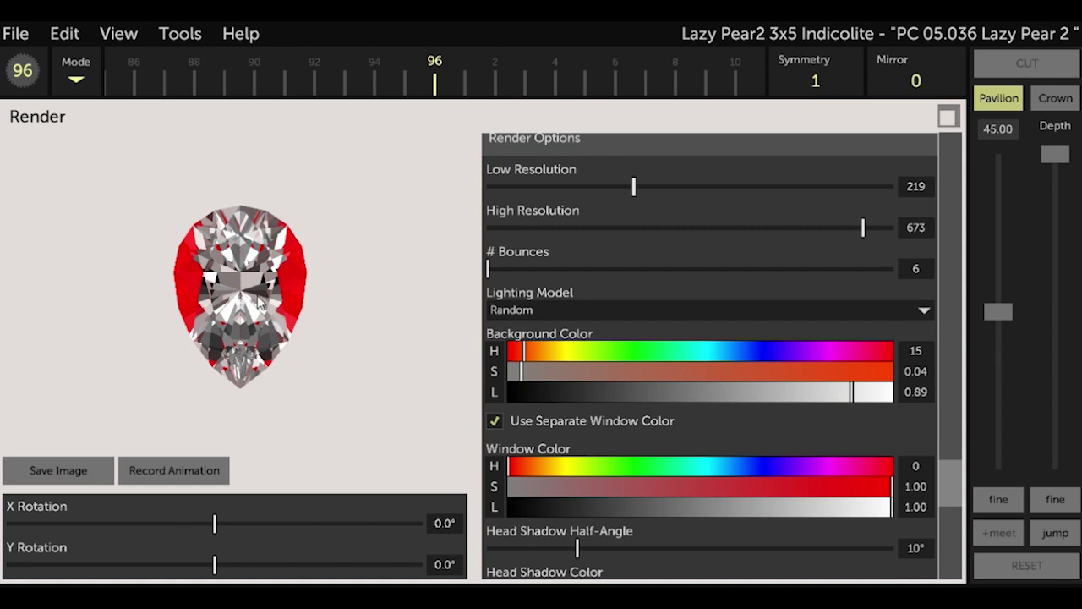
mouse_move(260, 305)
left_mouse_down()
mouse_move(243, 302)
mouse_move(269, 304)
mouse_move(259, 308)
mouse_move(265, 315)
left_mouse_up()
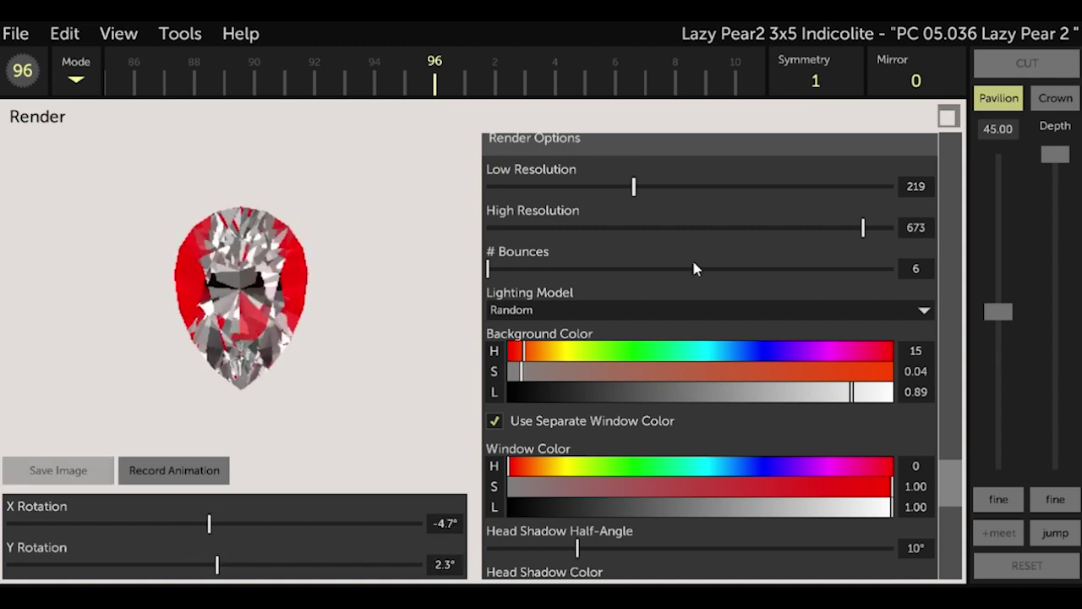
- Set the stone color to a teal with hue 179 and saturation 0.52
scroll(693, 268, "up", 8)
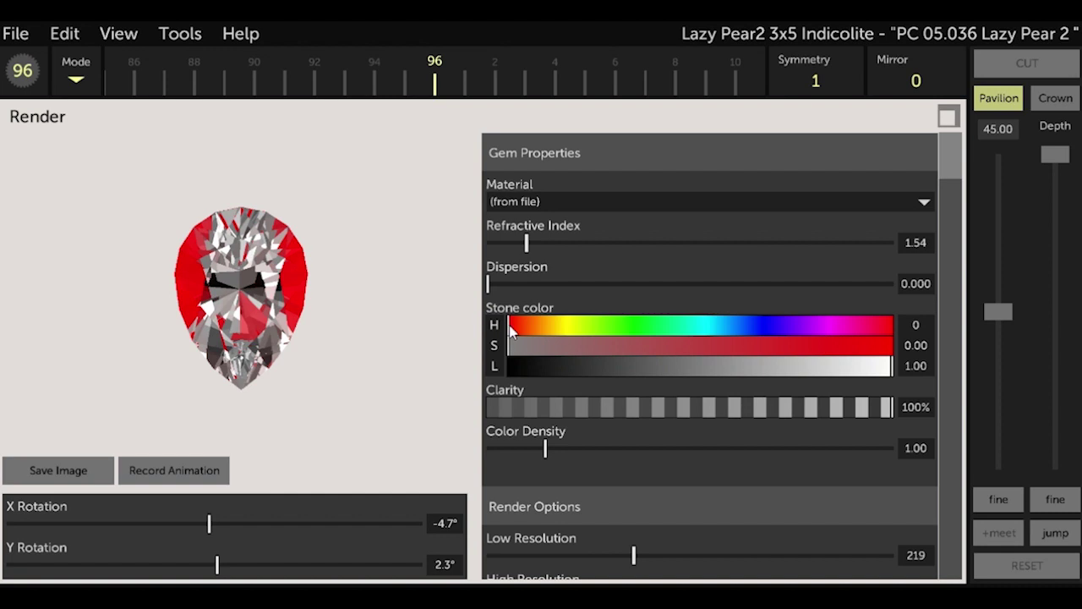
left_click_drag(511, 328, 699, 328)
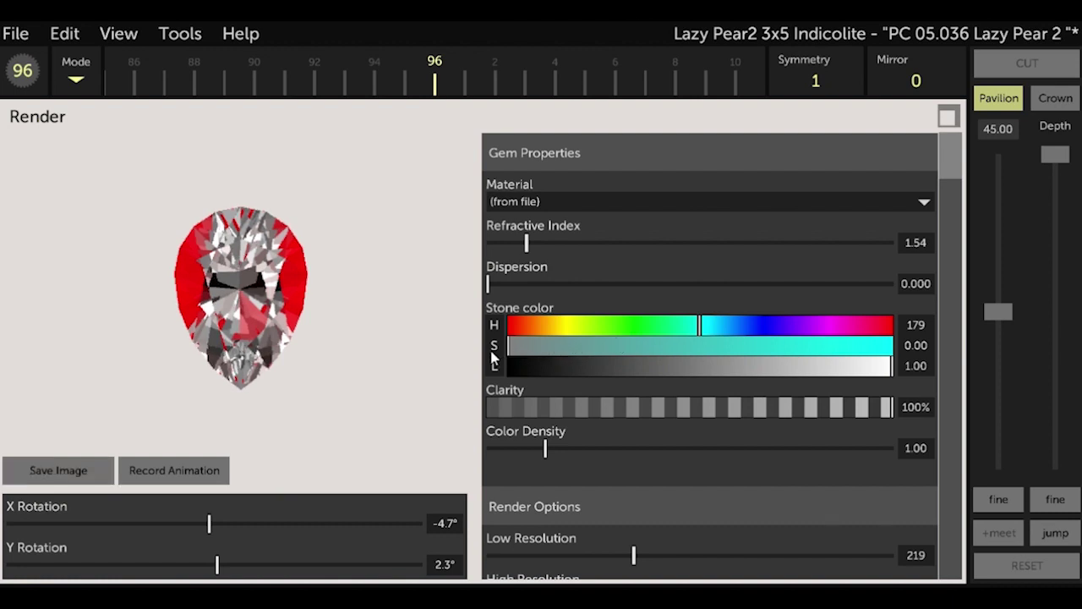
left_click(705, 348)
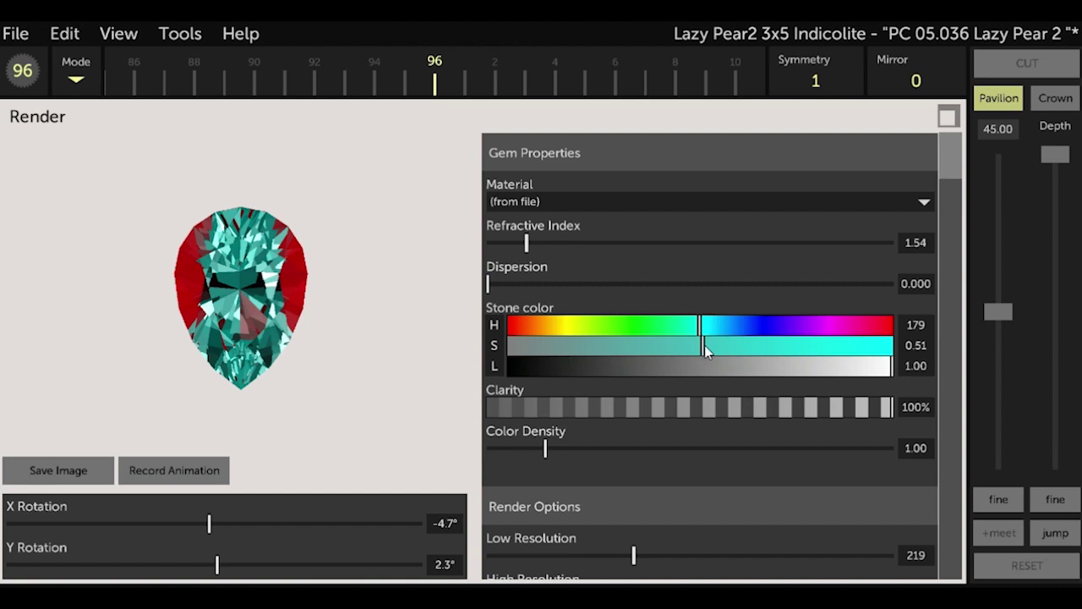
left_click_drag(706, 347, 731, 347)
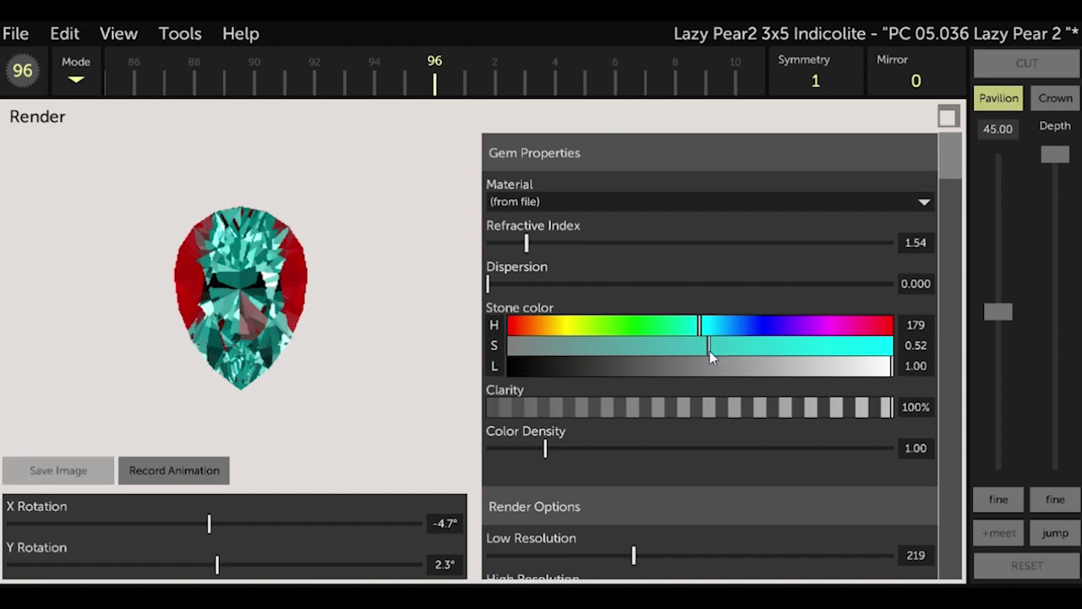
scroll(705, 350, "down", 1)
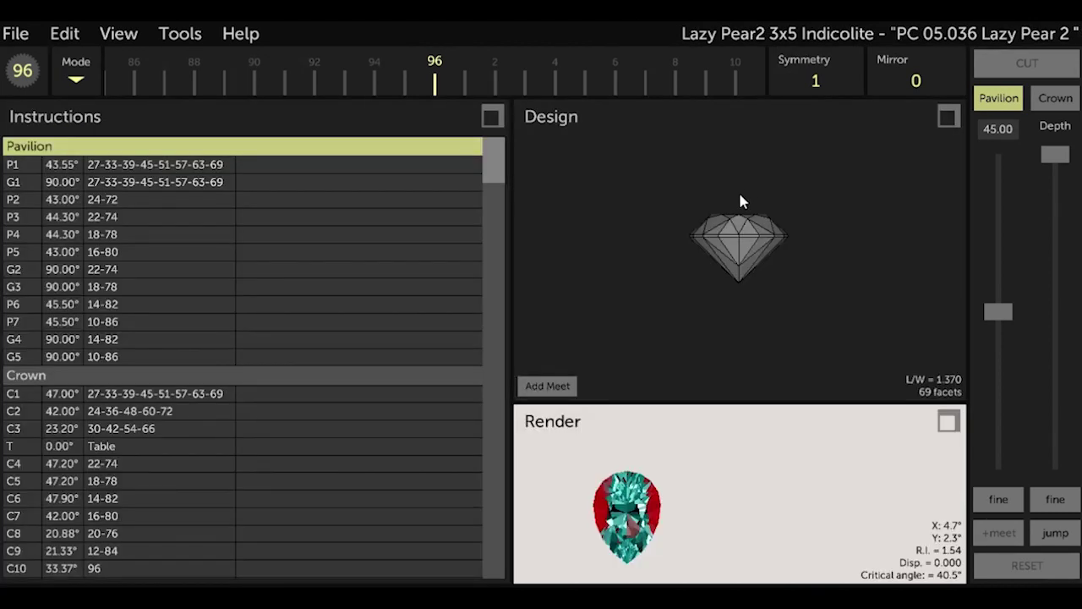
- Examine the design's Tilt Performance graph with the COS Brightness and Table Values curves hidden
left_click(179, 34)
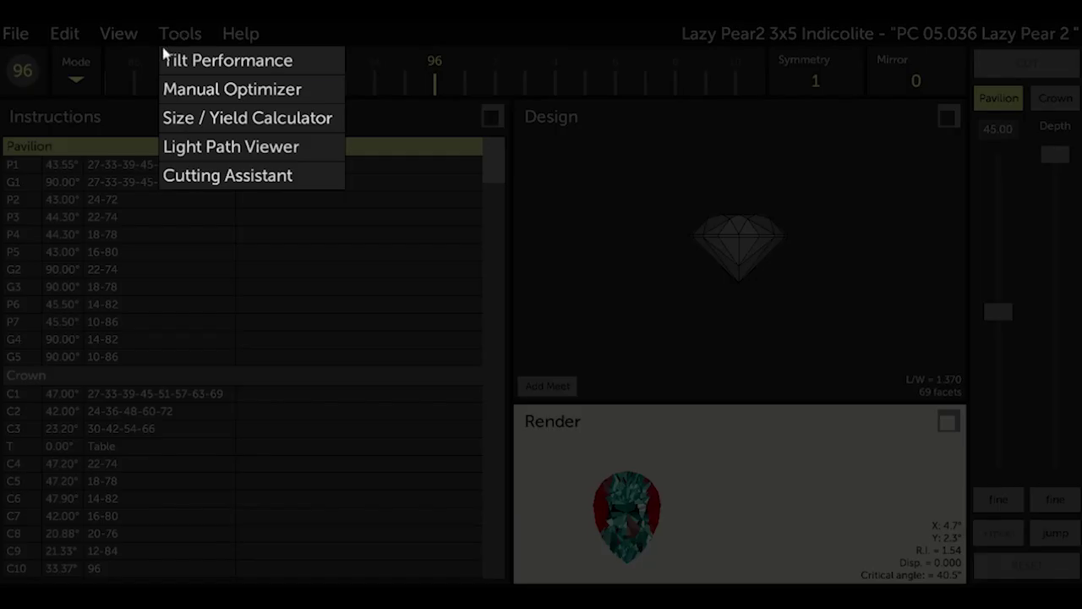
left_click(167, 60)
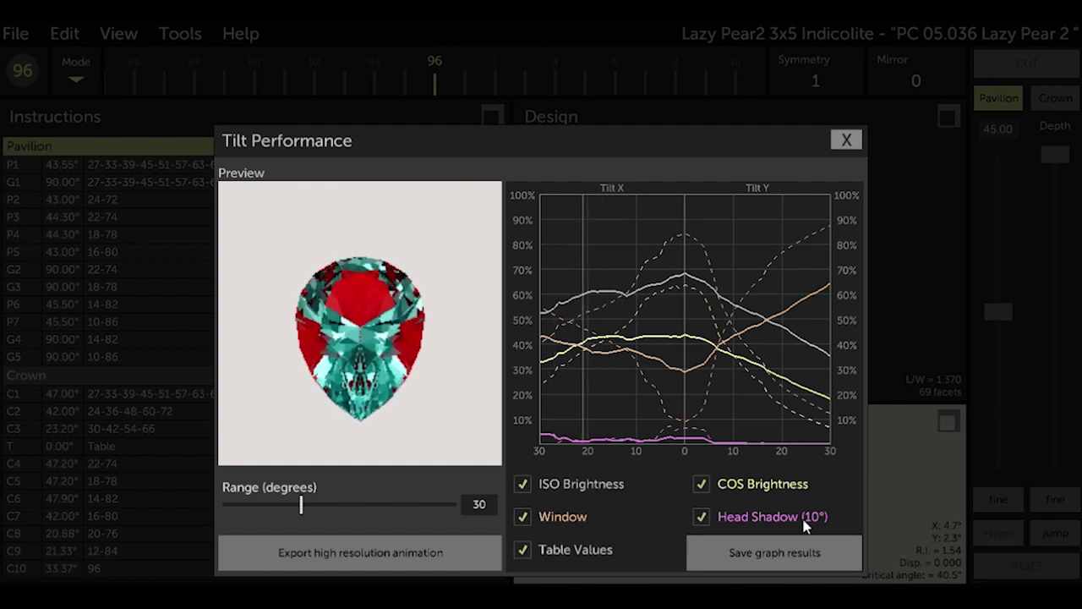
left_click(702, 484)
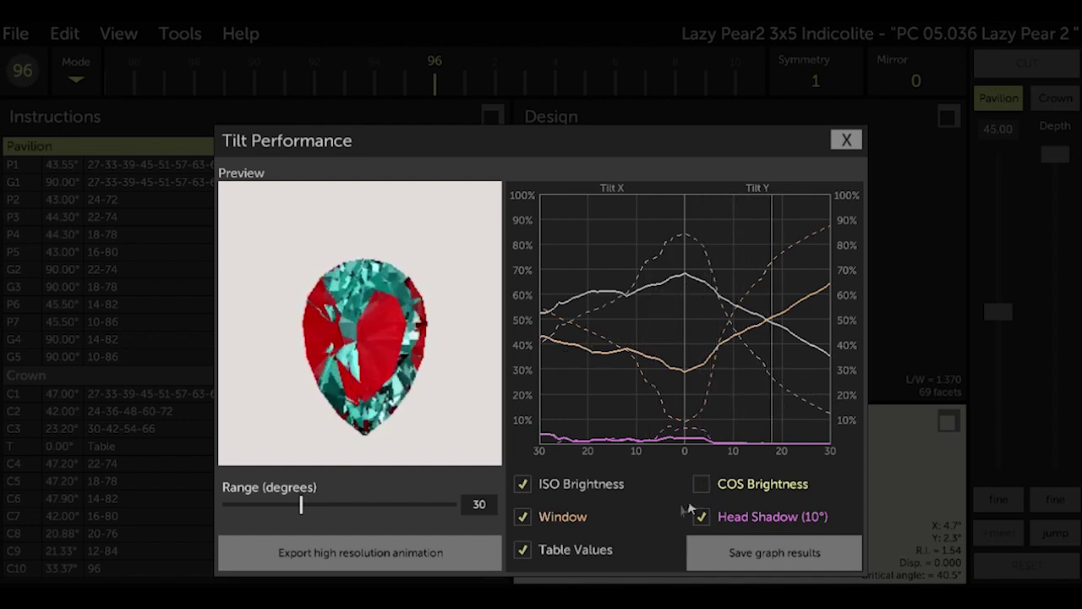
left_click(524, 548)
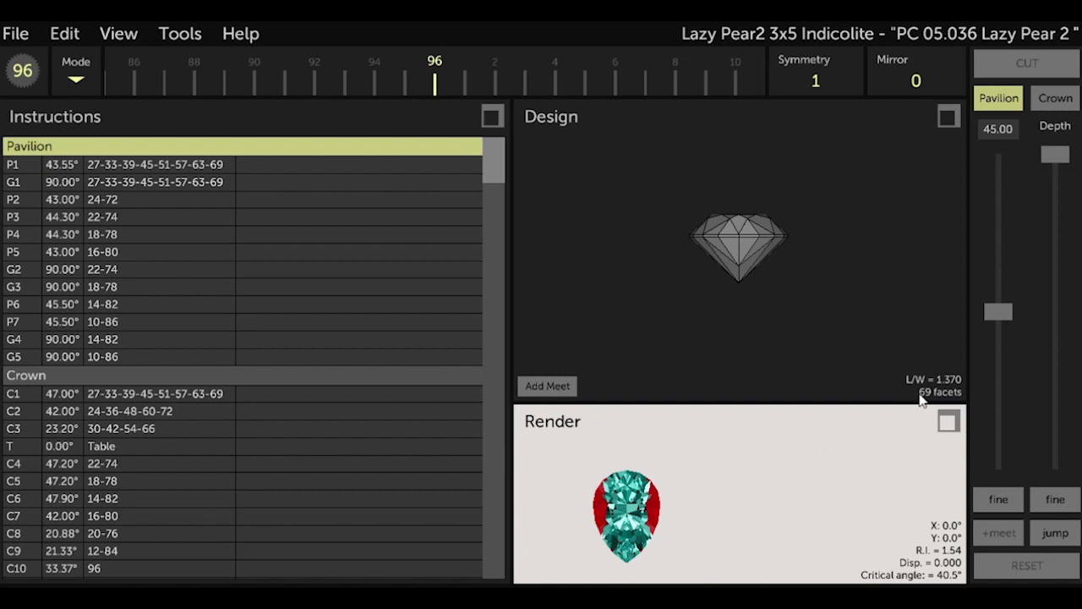
- Set the gem material to Tourmaline in the enlarged render view
left_click(949, 423)
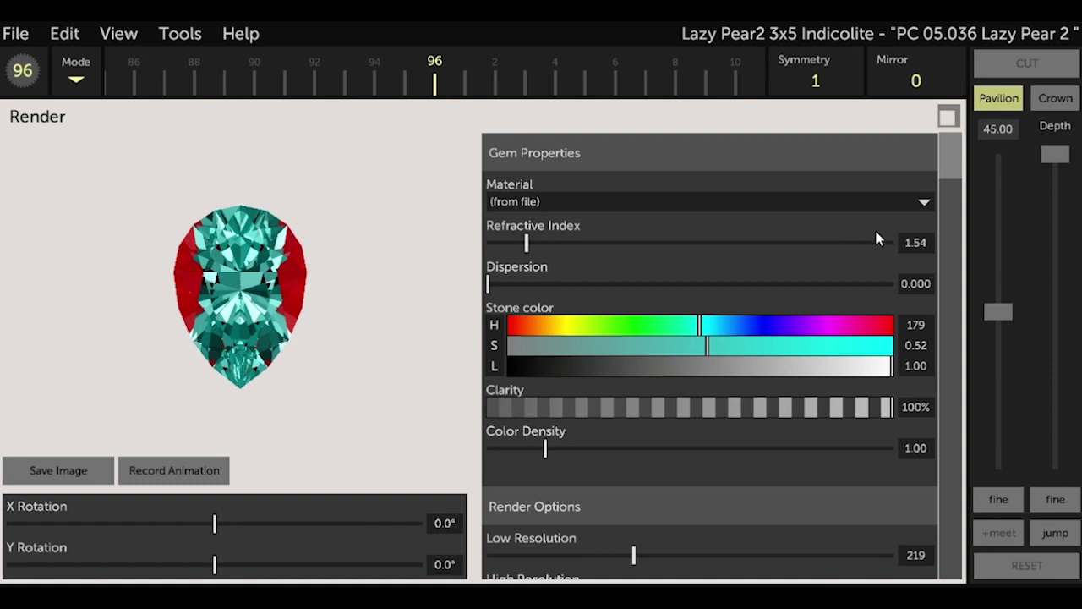
left_click(903, 203)
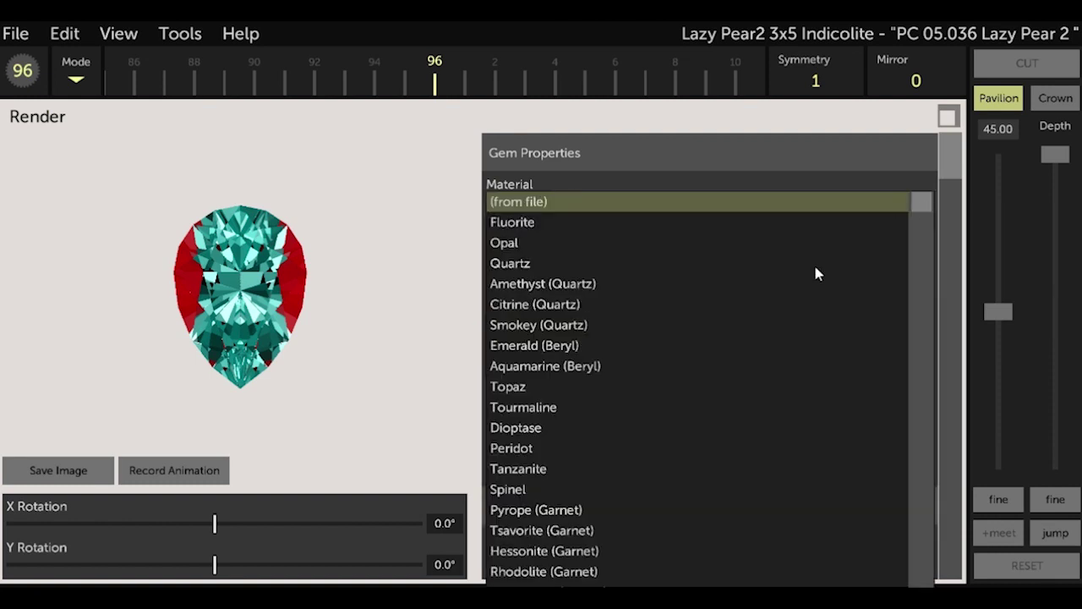
left_click(524, 407)
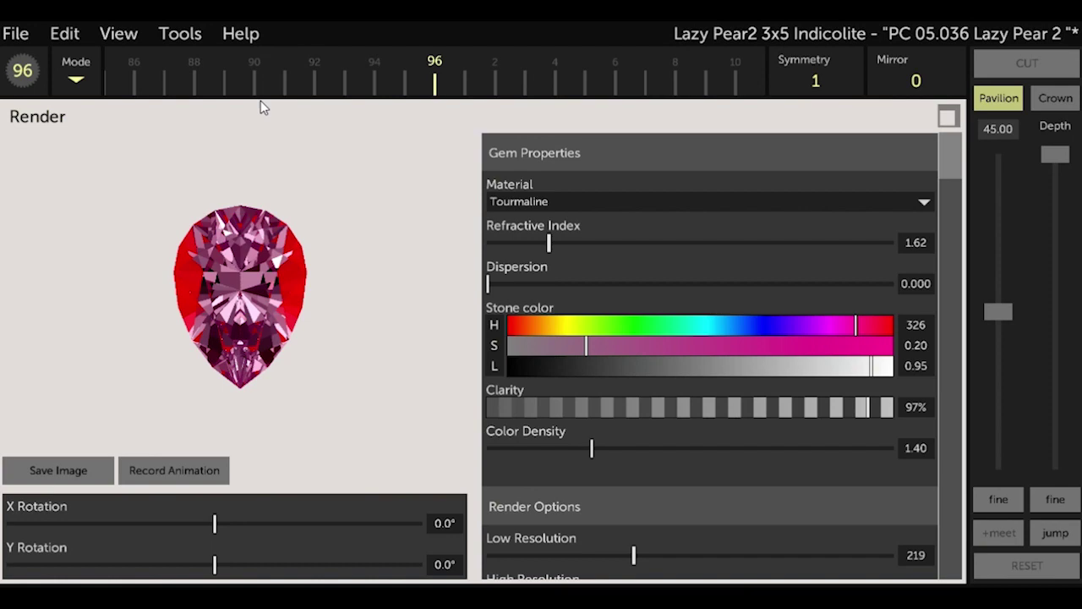
- In the Manual Optimizer, compare the tilt graphs of the unscaled and 90% pavilion versions and apply the 90% pavilion, 100% crown version
left_click(180, 37)
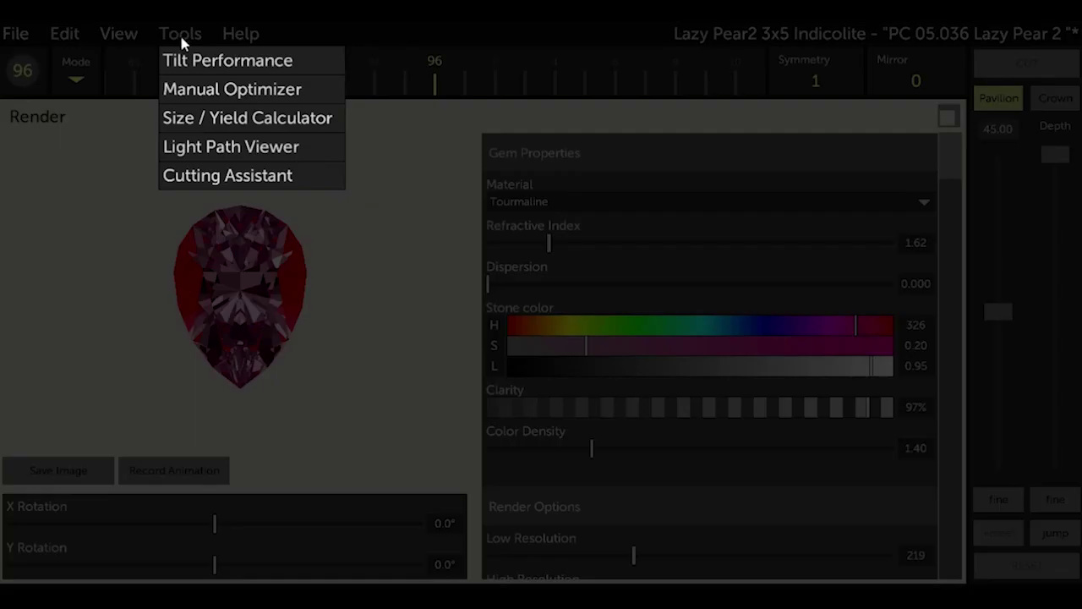
left_click(208, 95)
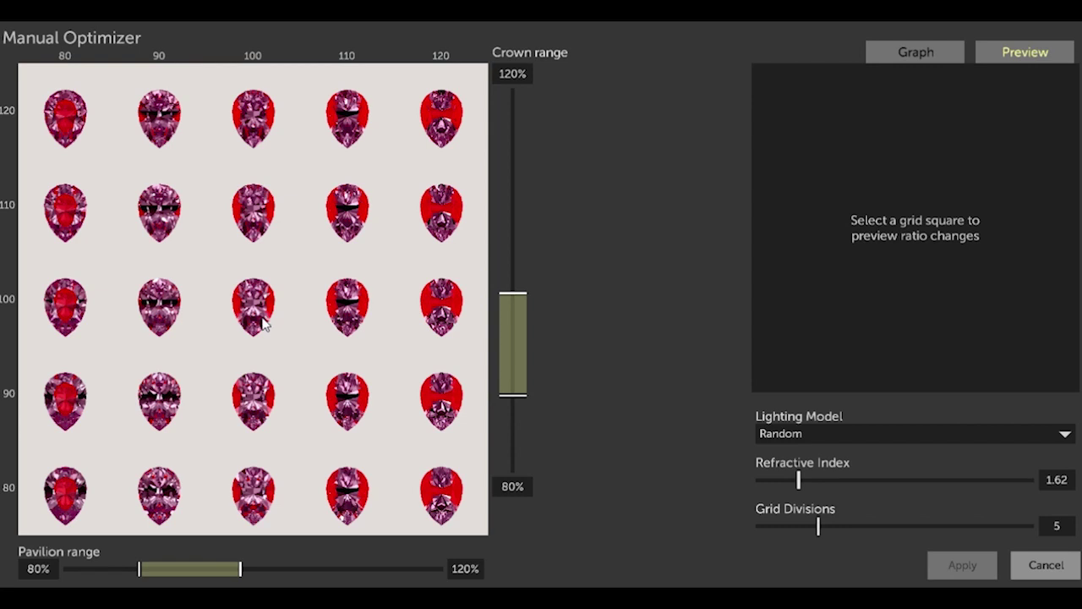
left_click(262, 323)
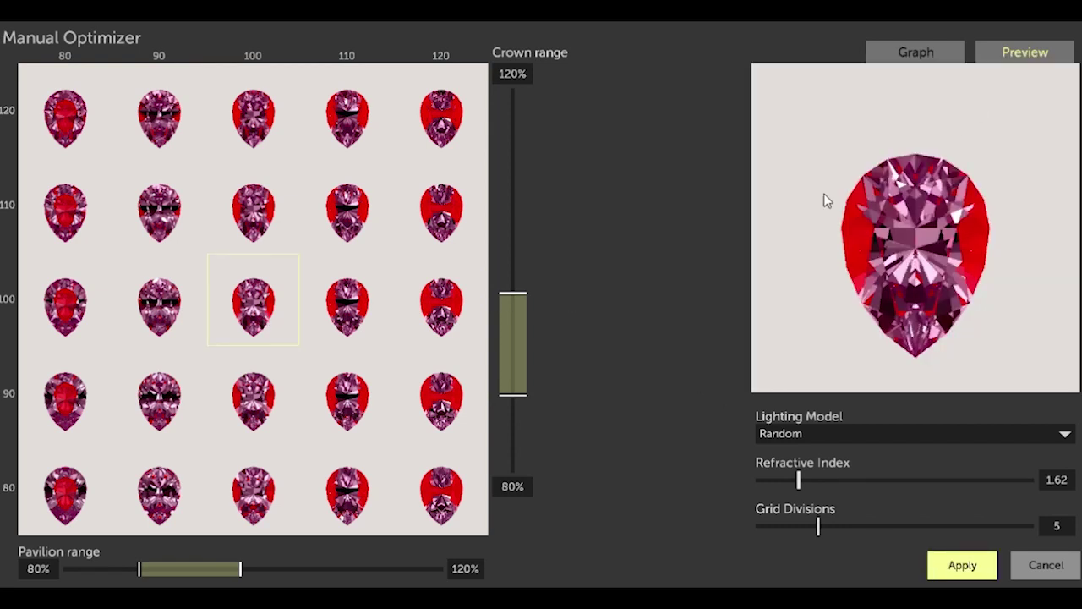
left_click(919, 57)
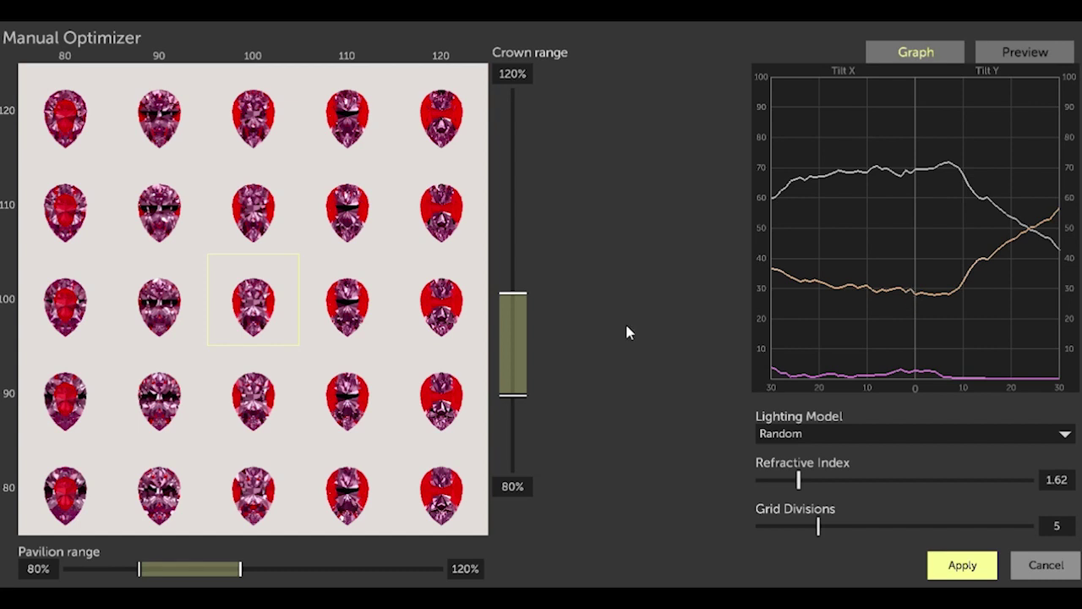
left_click(161, 306)
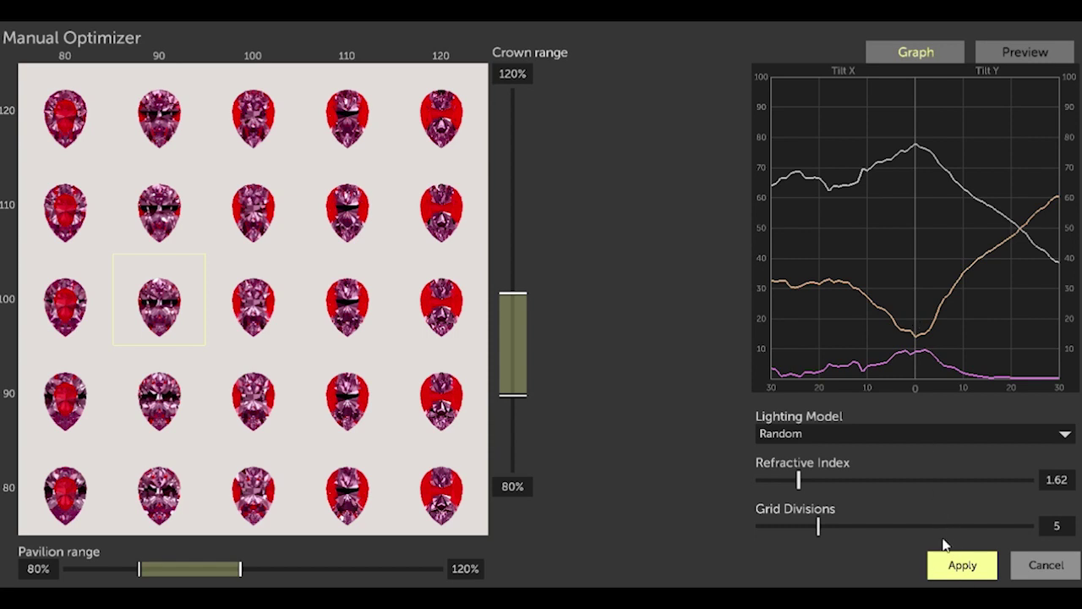
left_click(962, 566)
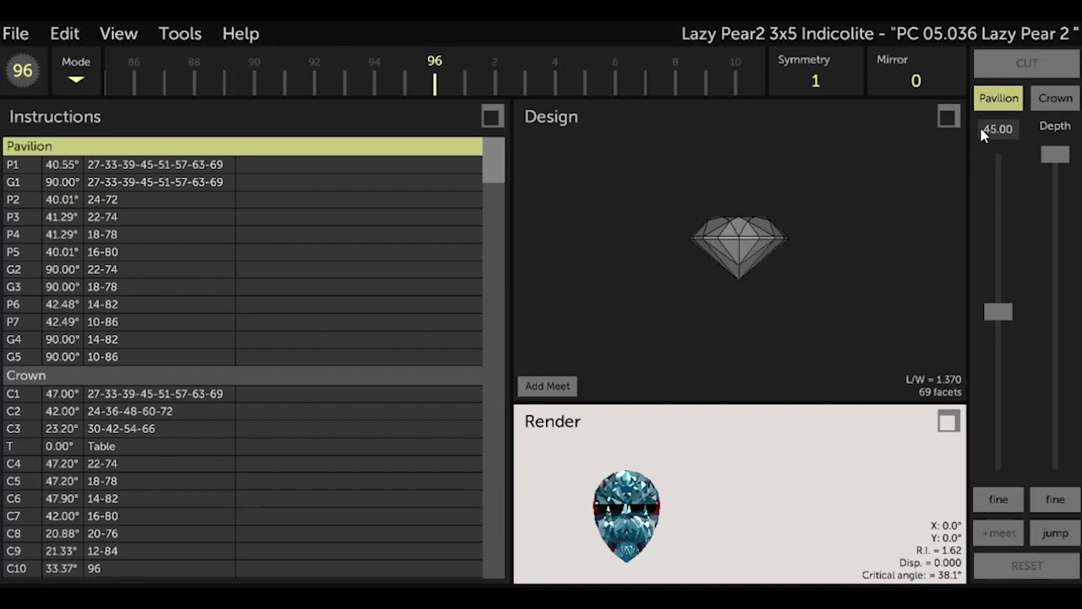
- Scale the pear design in X-Y to a length-to-width ratio of -1.67 and apply the scaling
left_click(67, 34)
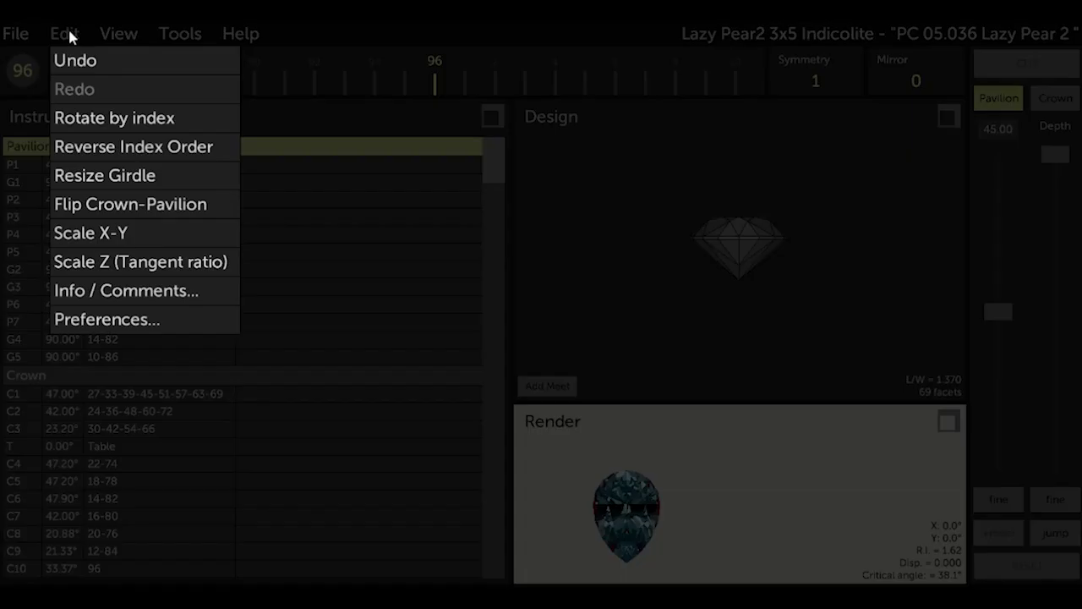
left_click(112, 236)
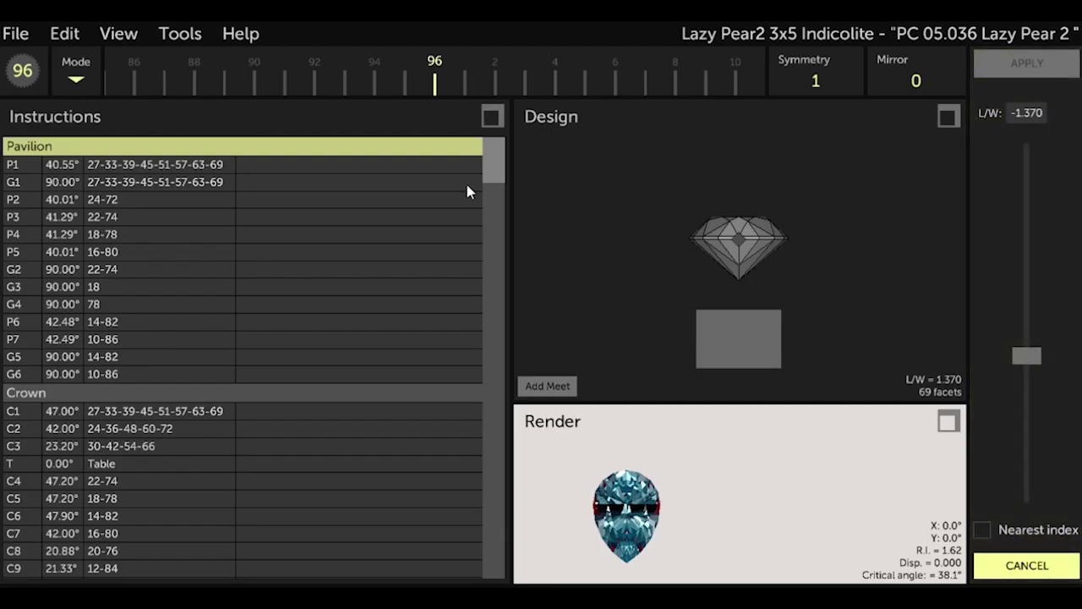
left_click(1025, 115)
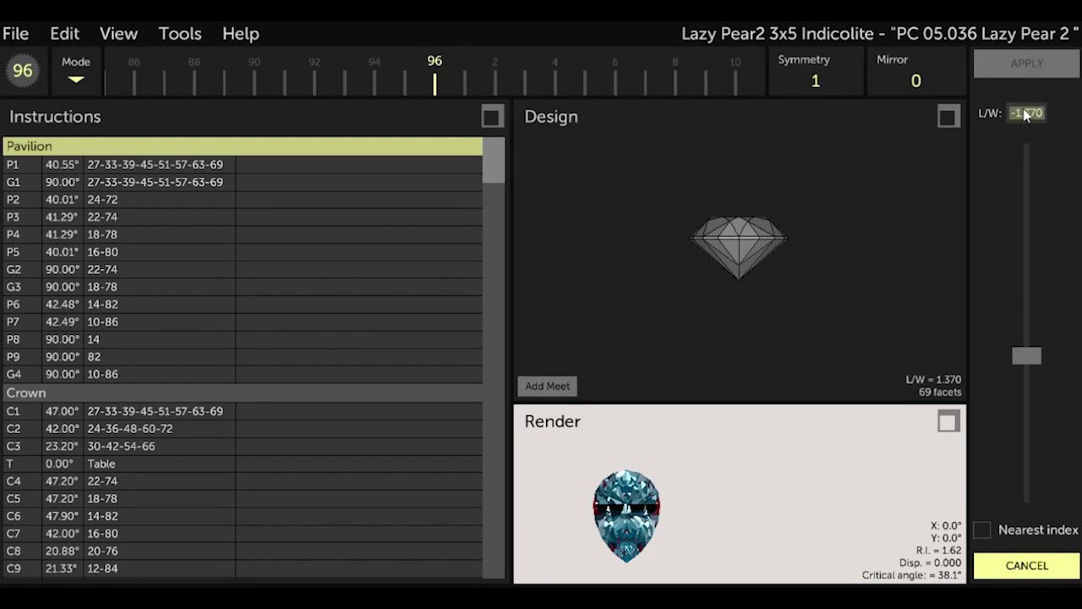
key("BackSpace")
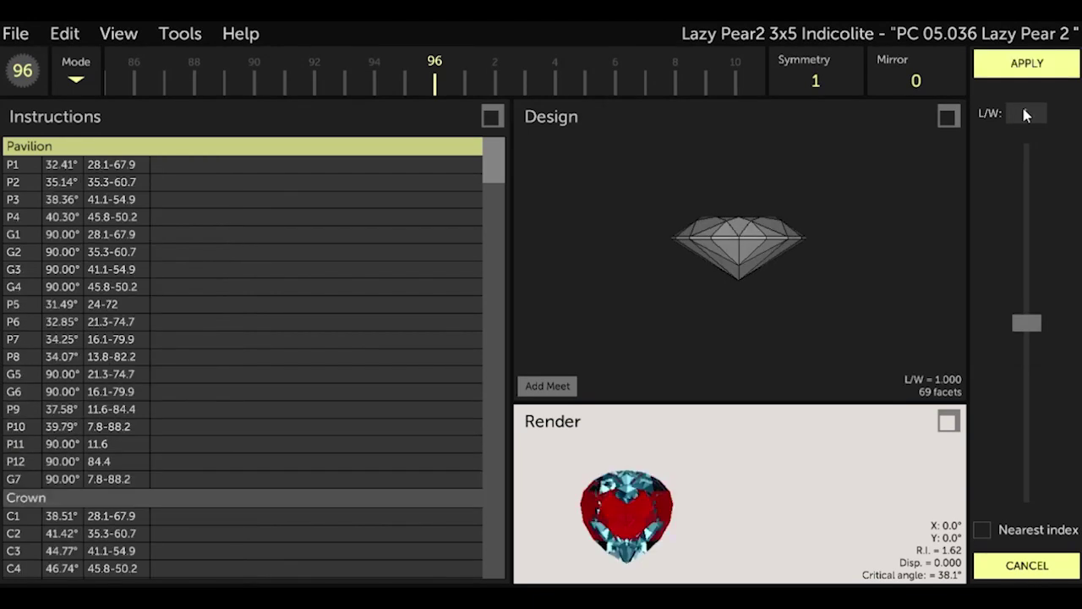
type("1.67")
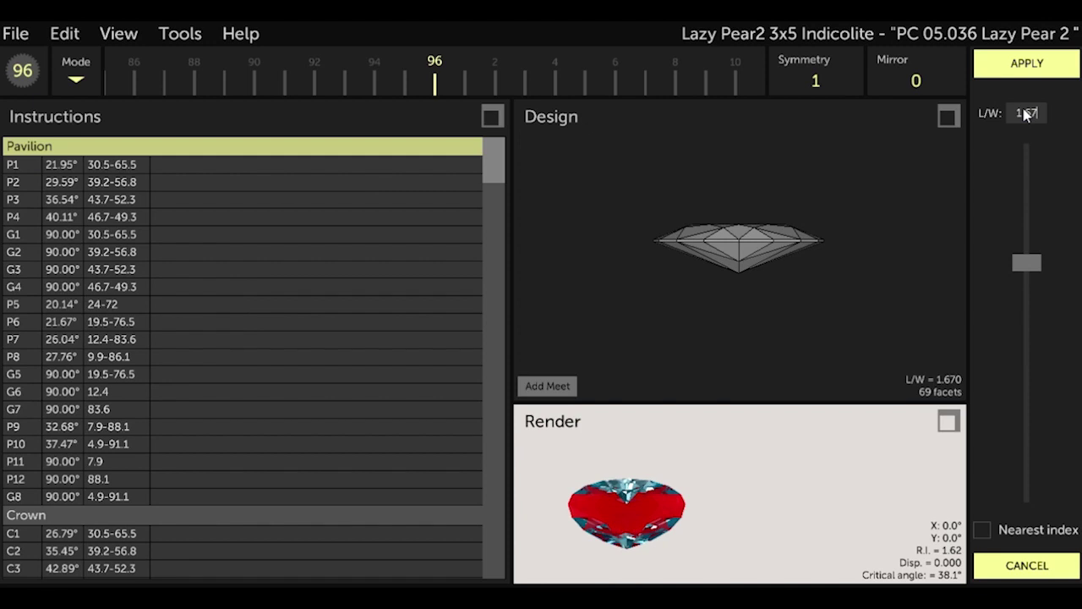
key("BackSpace")
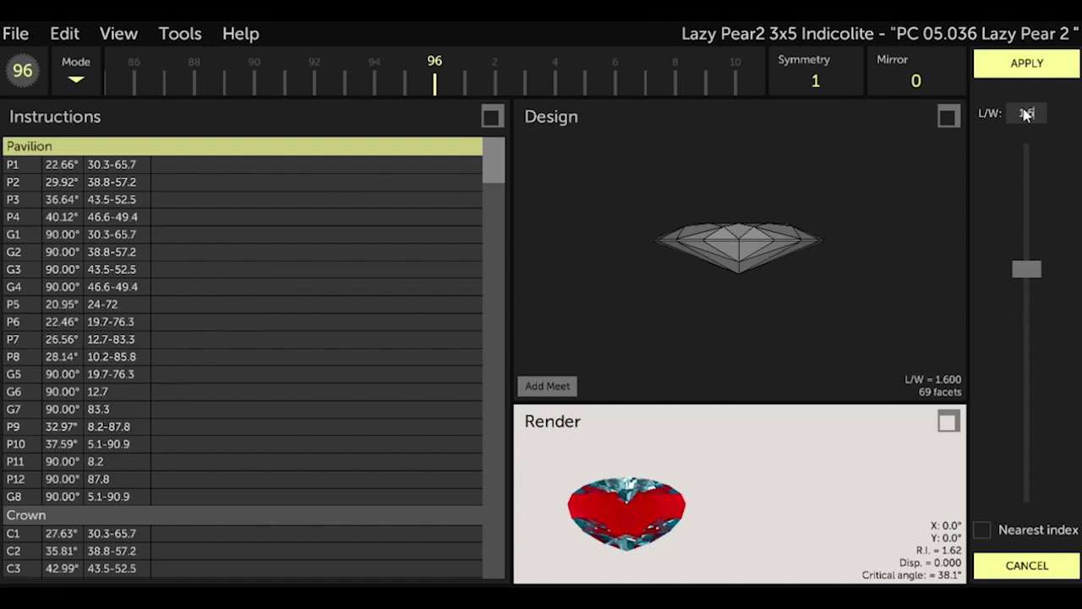
key("BackSpace")
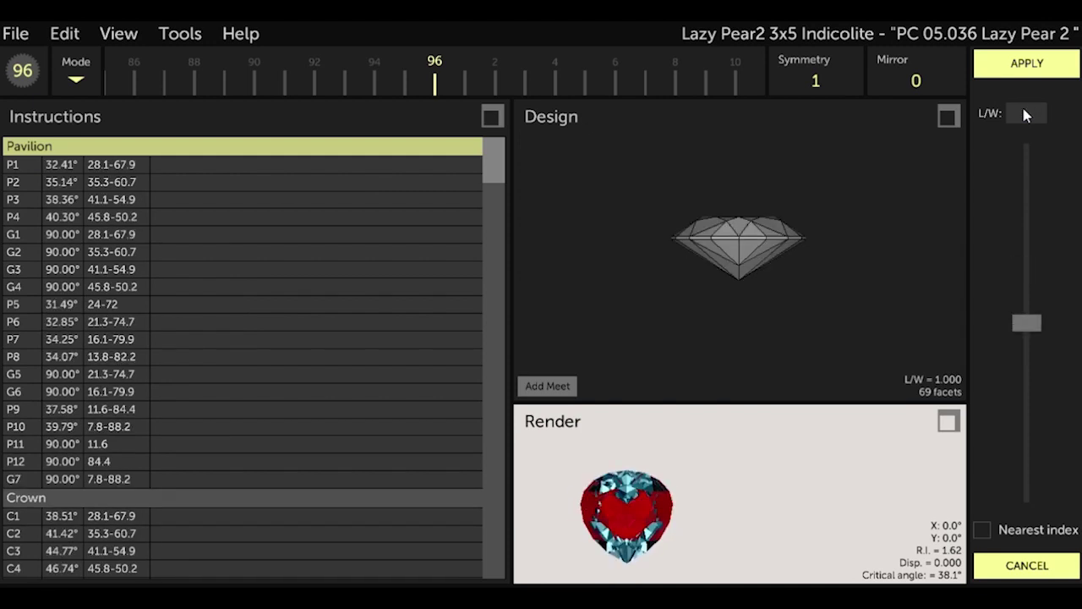
type("1.67")
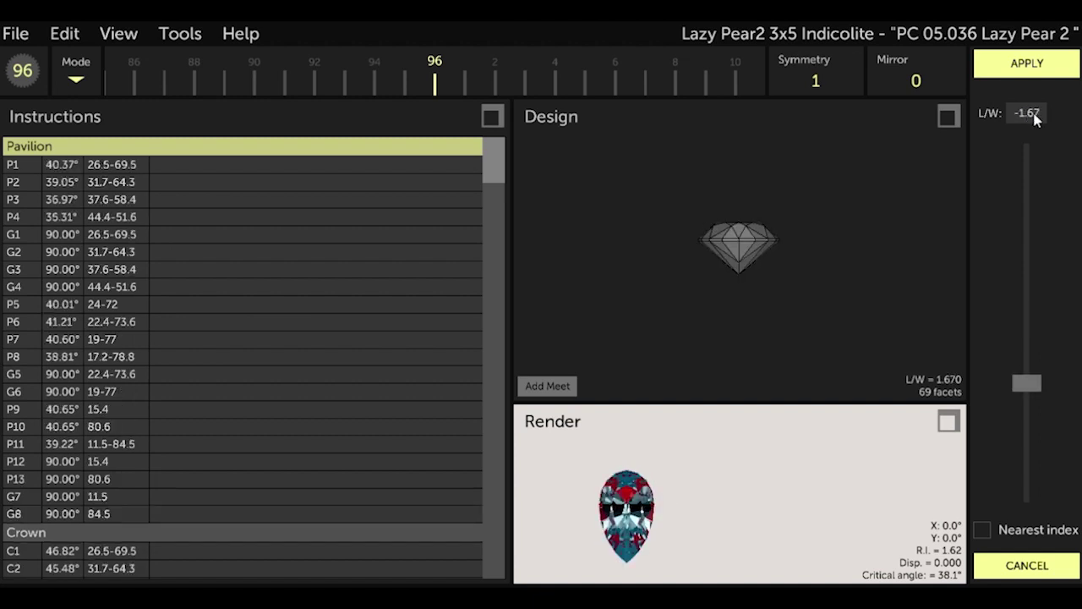
left_click(1038, 66)
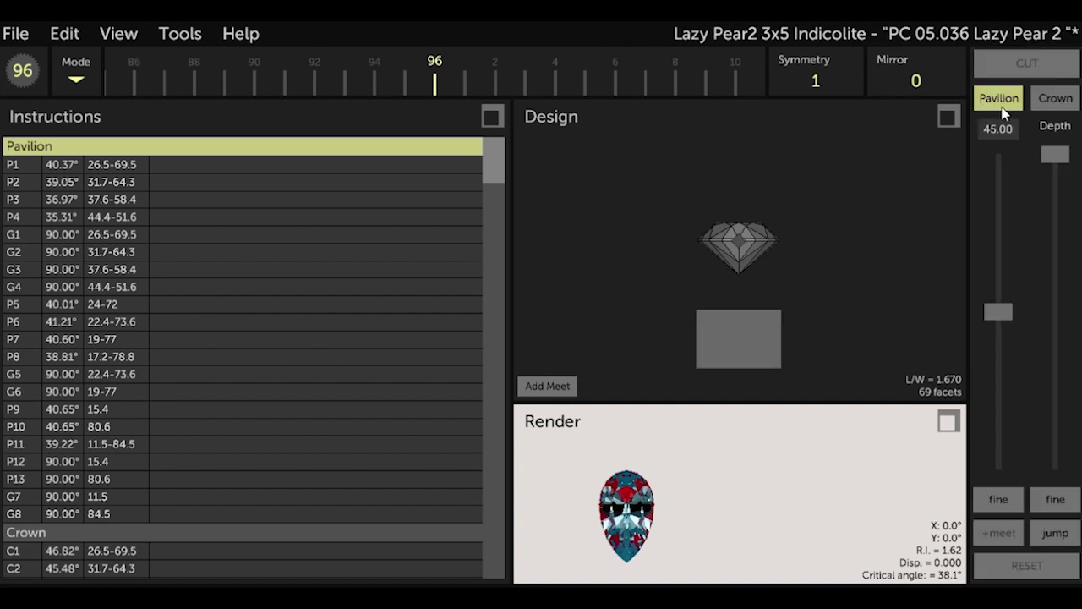
- Try snapping the scaled design's facets to the nearest index and inspect the resulting pavilion meets
key("ctrl+z")
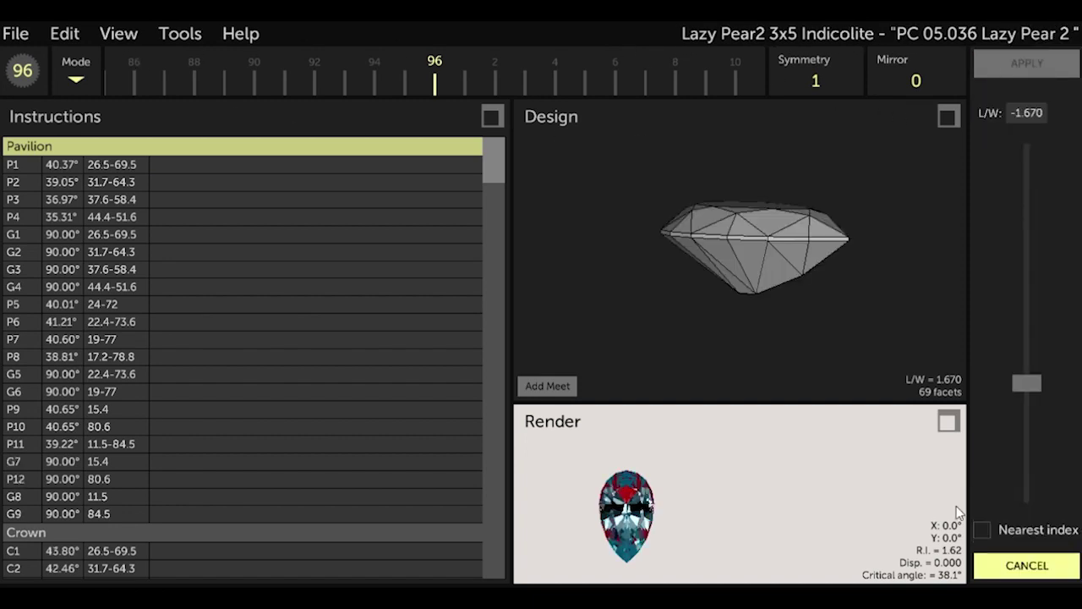
left_click(991, 536)
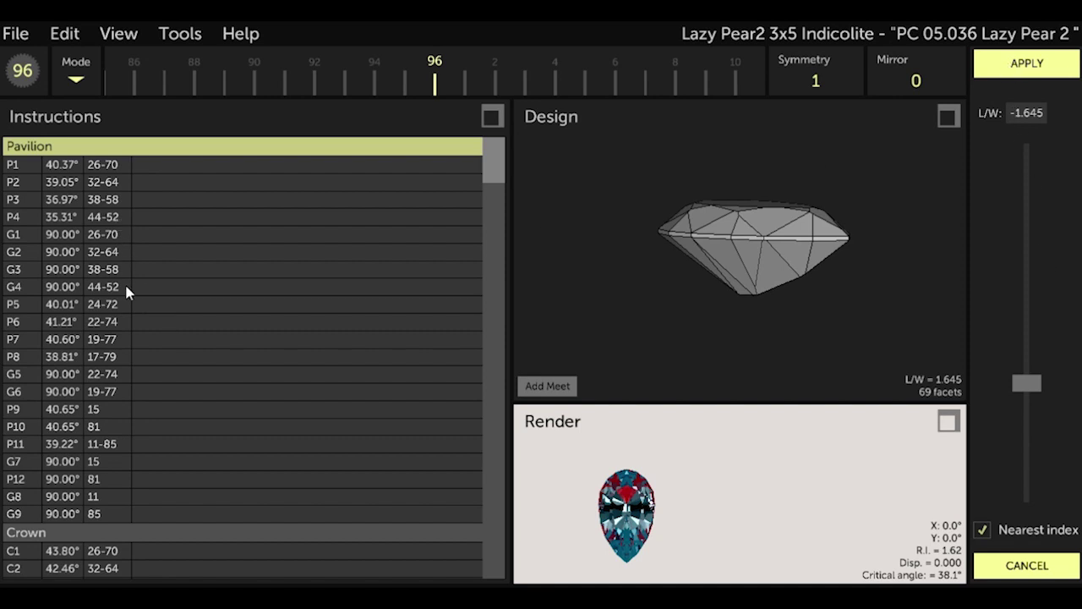
left_click(1019, 71)
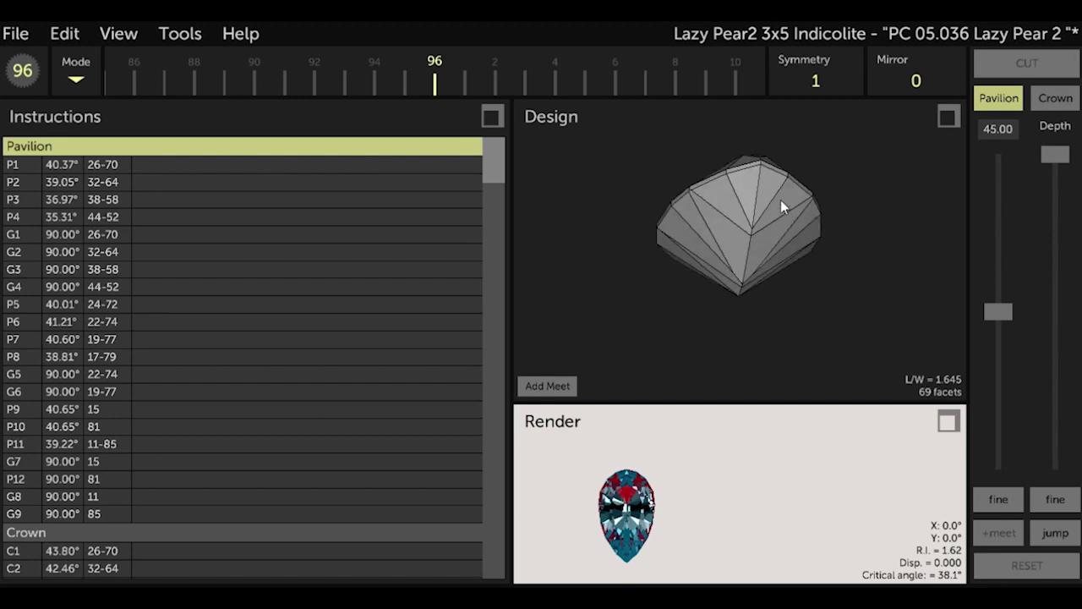
left_click_drag(780, 200, 744, 215)
left_click_drag(703, 287, 755, 200)
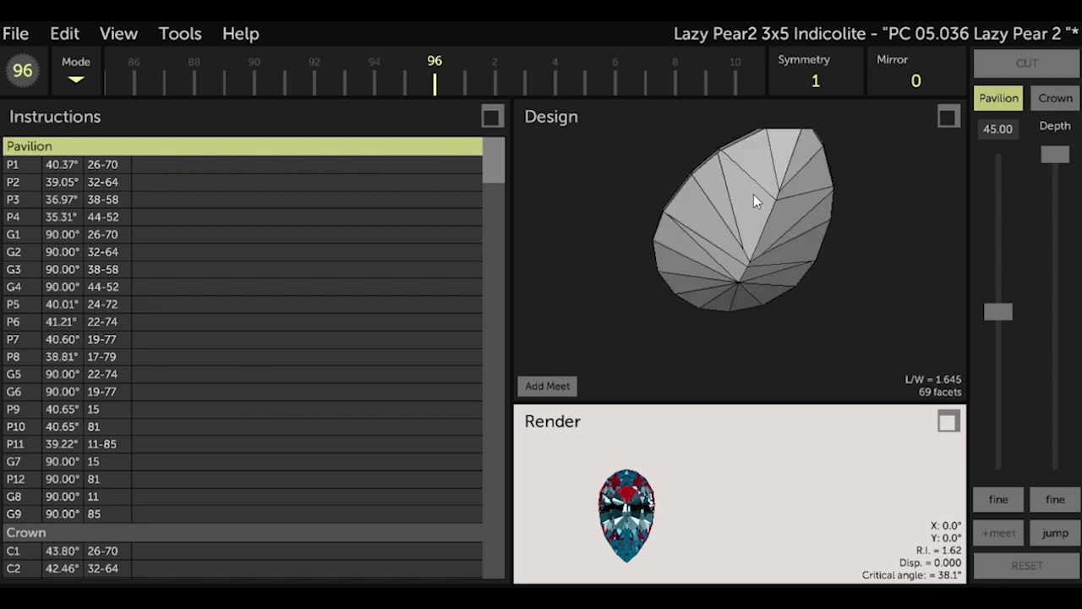
left_click_drag(659, 306, 654, 362)
key("ctrl+l")
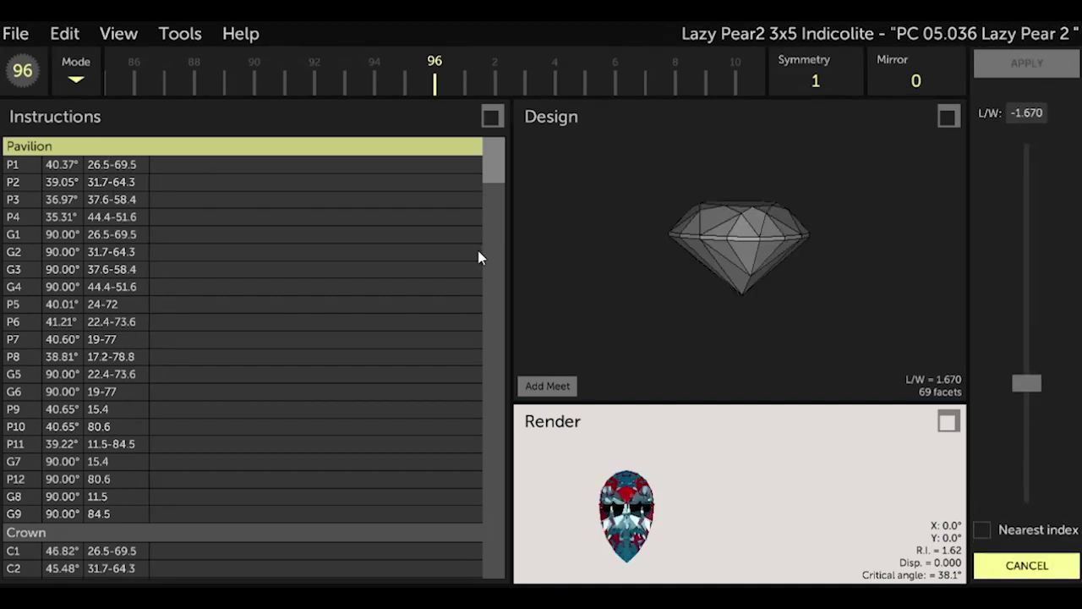
- Examine the Tilt Performance graph of the elongated pear design
left_click(179, 38)
left_click(186, 61)
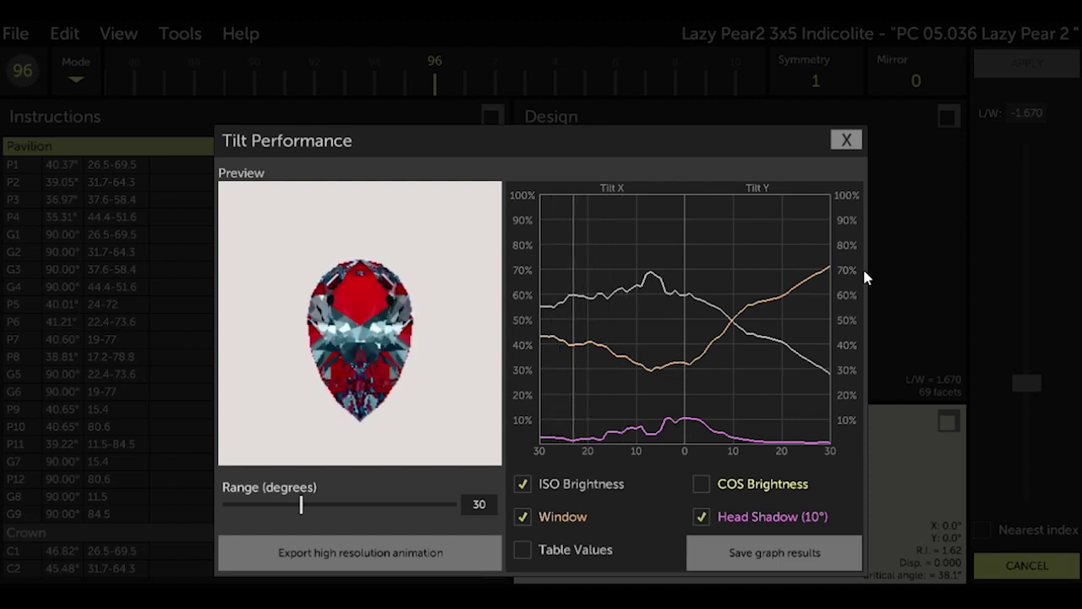
left_click(847, 140)
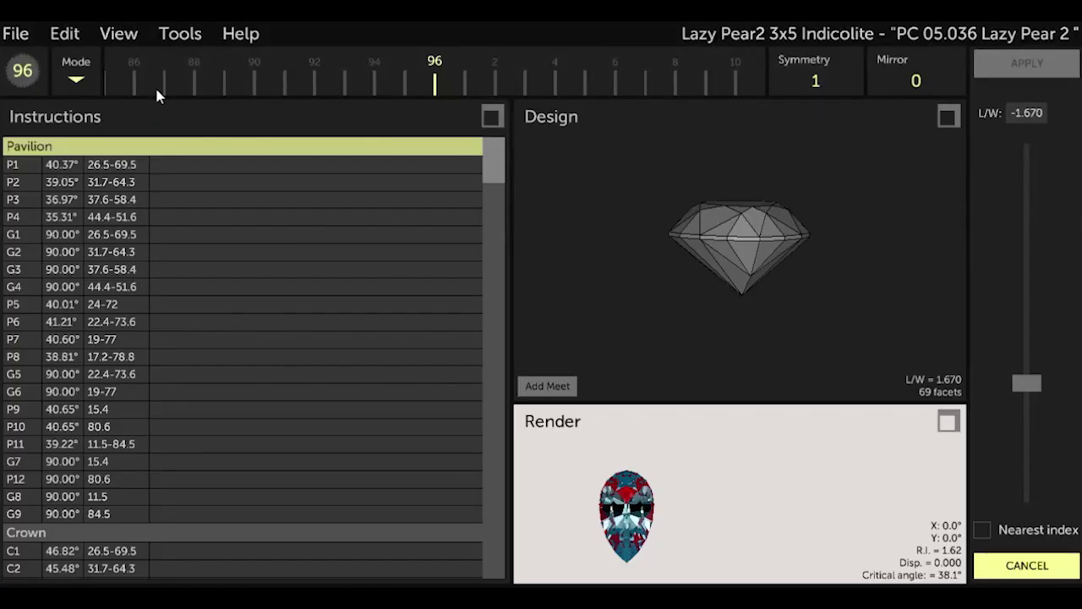
- In the Manual Optimizer, compare the unscaled tilt graph with 90% and 110% crown and pavilion variants, ending on 100% pavilion, 90% crown
left_click(181, 39)
left_click(186, 86)
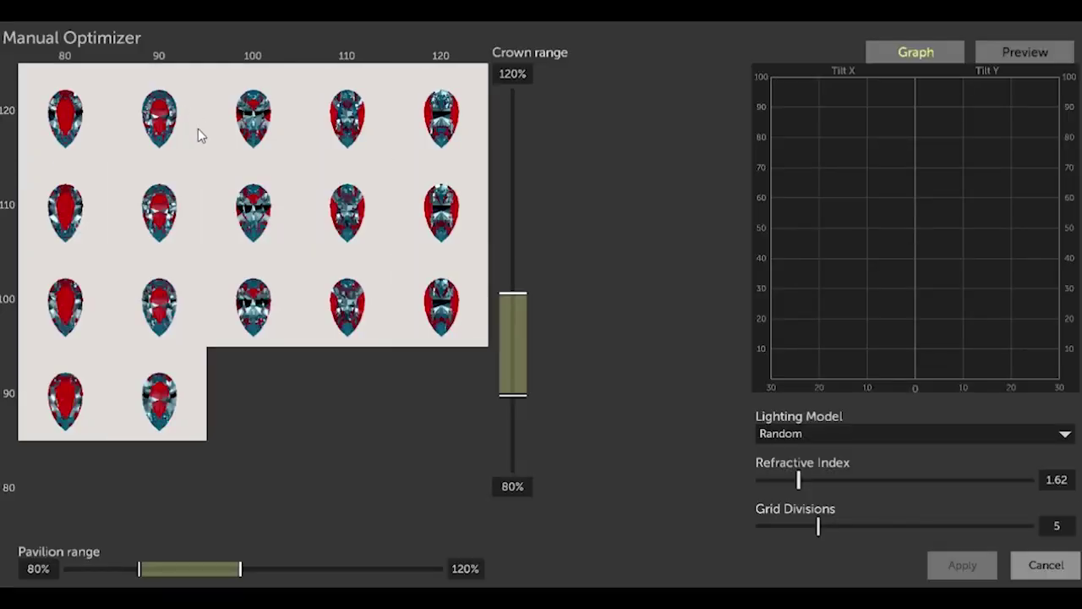
left_click(253, 314)
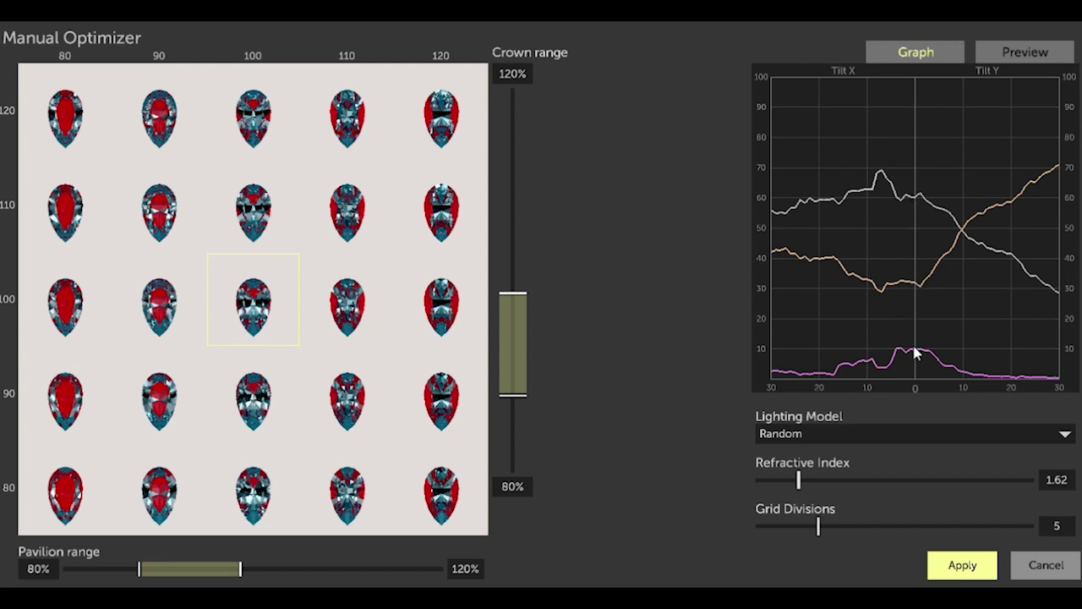
left_click(253, 405)
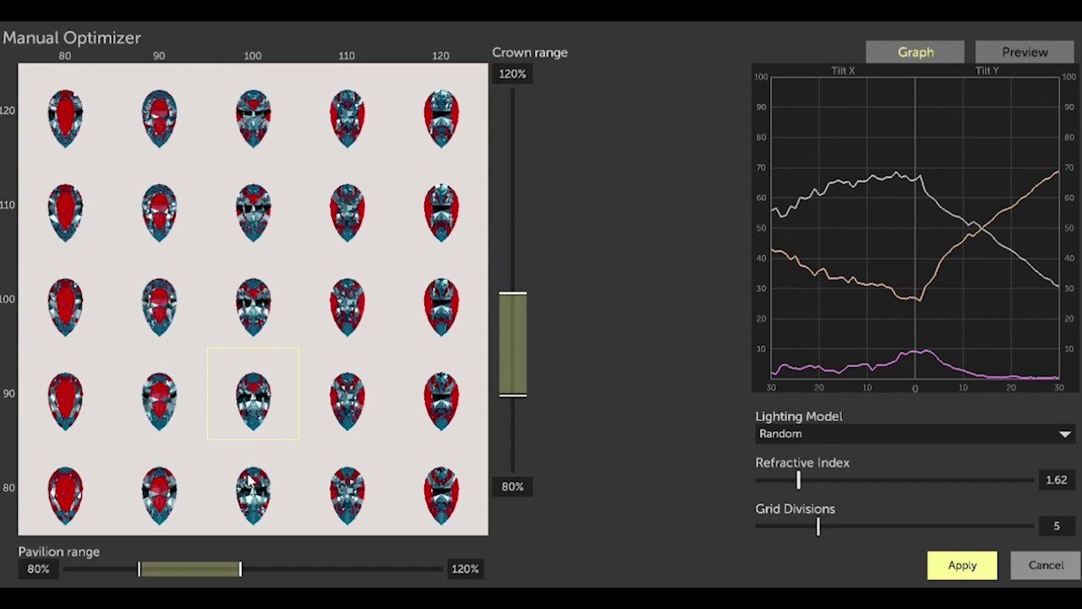
left_click(252, 215)
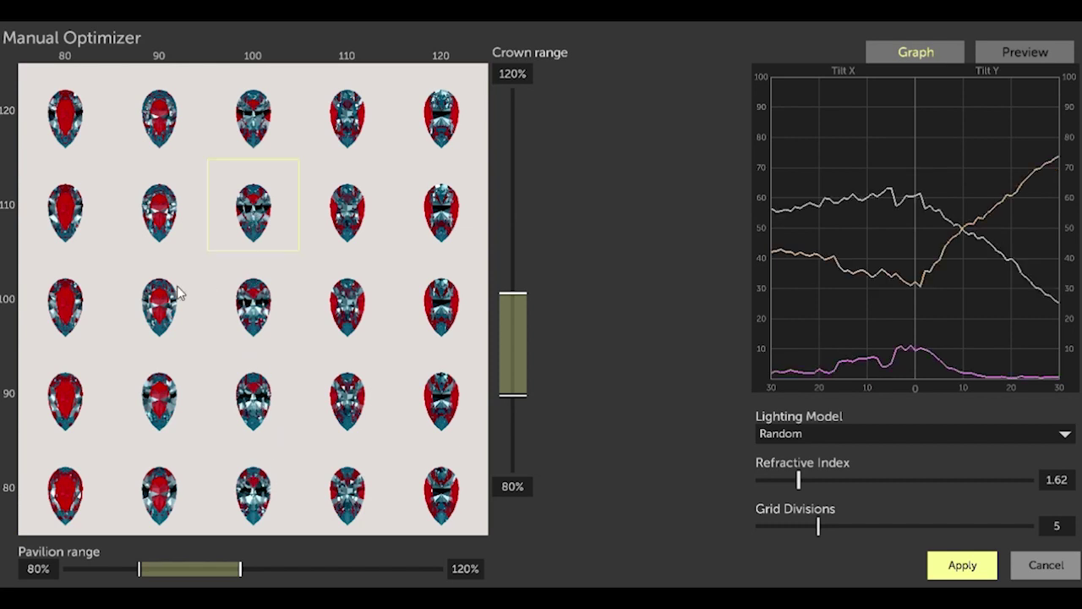
left_click(167, 309)
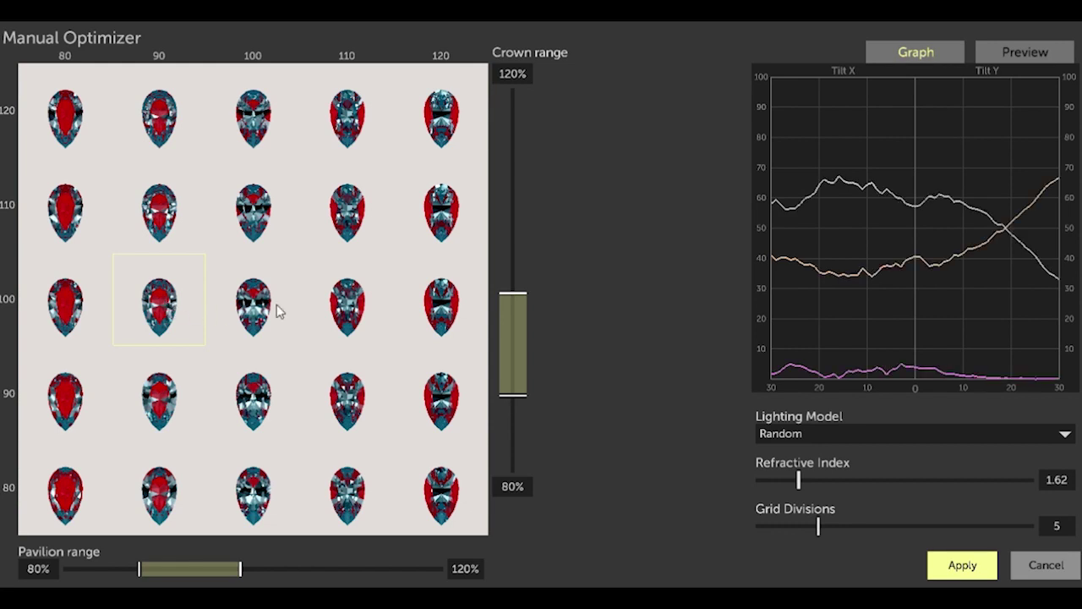
left_click(341, 311)
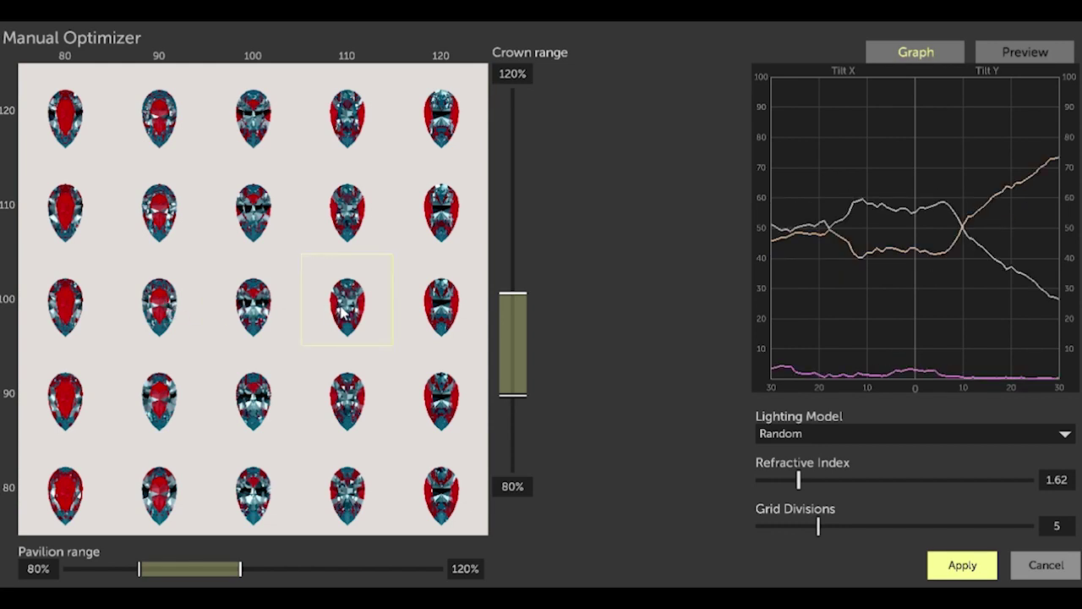
left_click(265, 410)
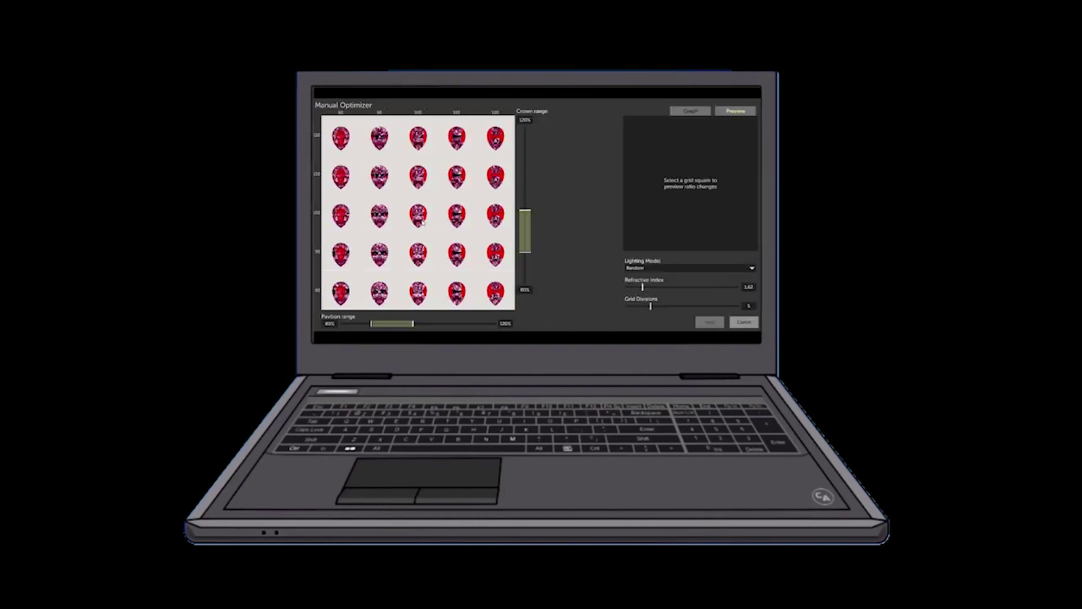
- Preview the pink pear design at 100% pavilion and 100% crown, and examine its tilt graph
left_click(418, 215)
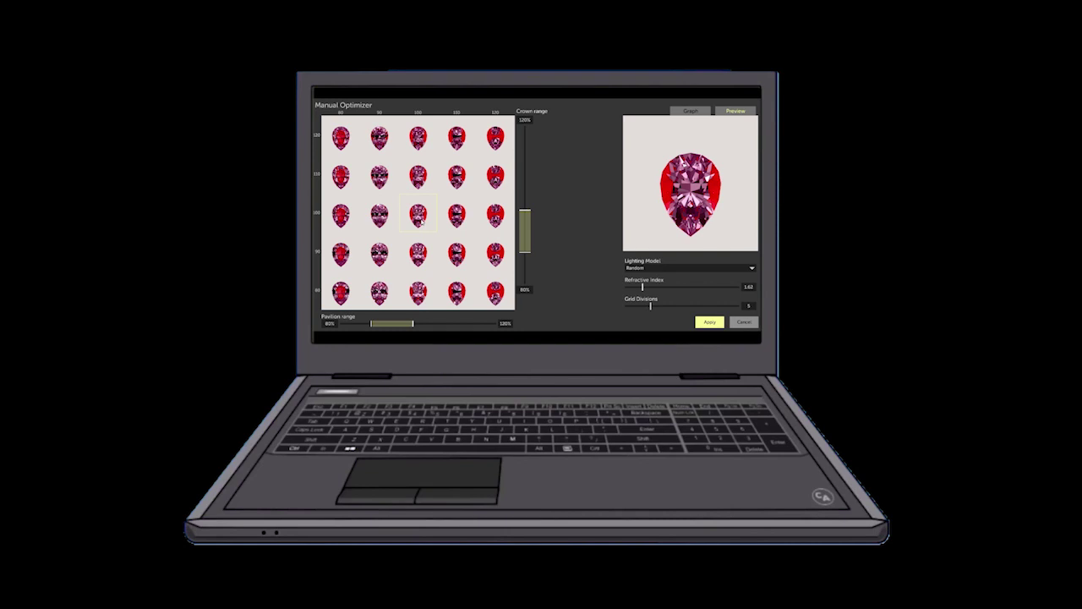
left_click(690, 111)
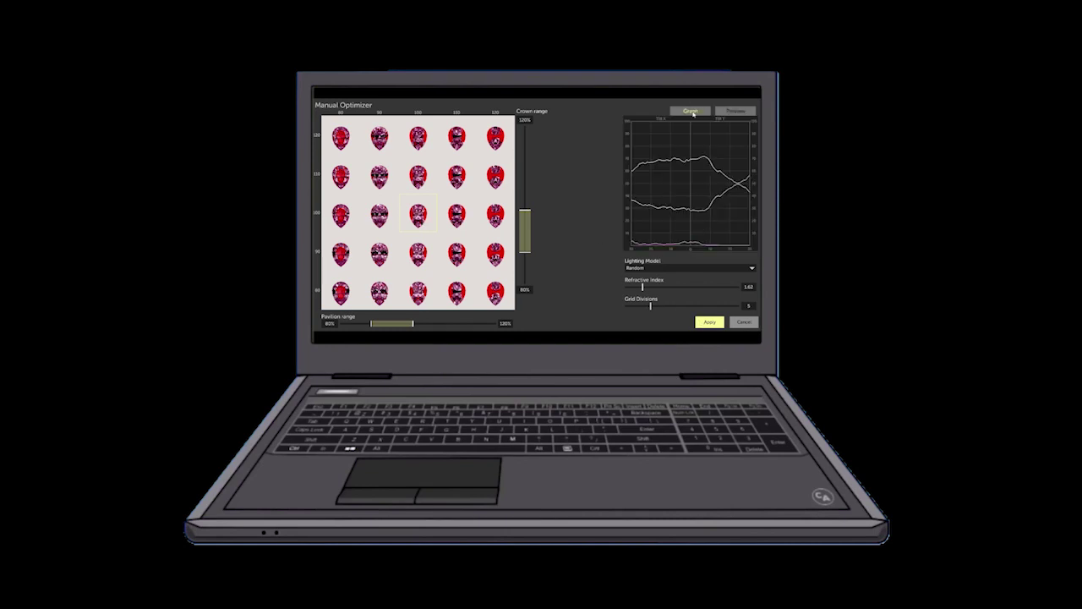